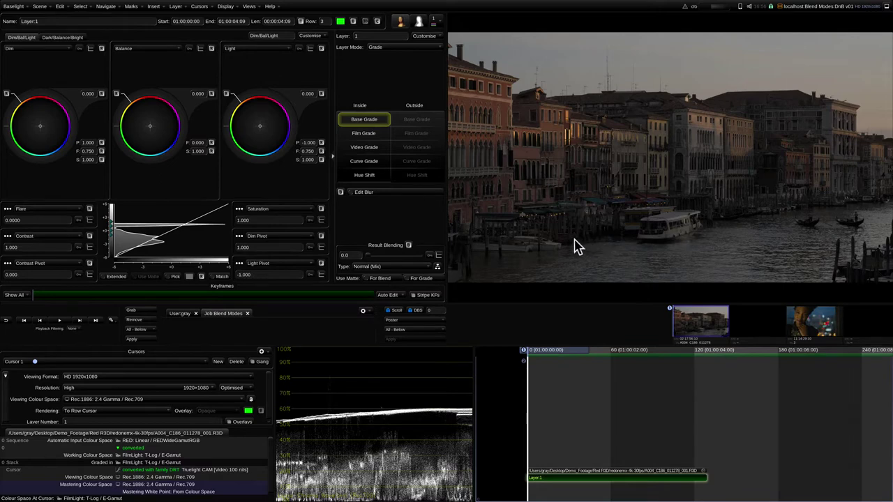
# - Insert a Base Grade layer (Layer 2) on the Venice shot and show its Result Blending graph
pyautogui.click(175, 7)
pyautogui.click(185, 18)
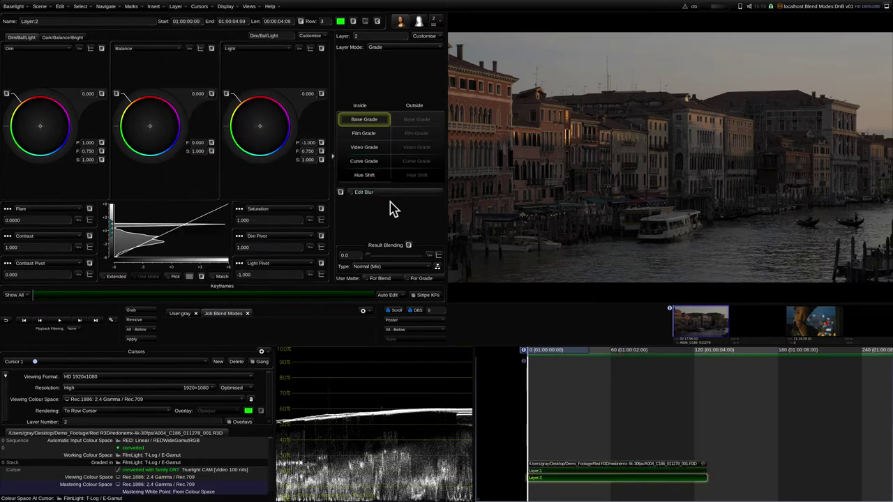
pyautogui.click(438, 269)
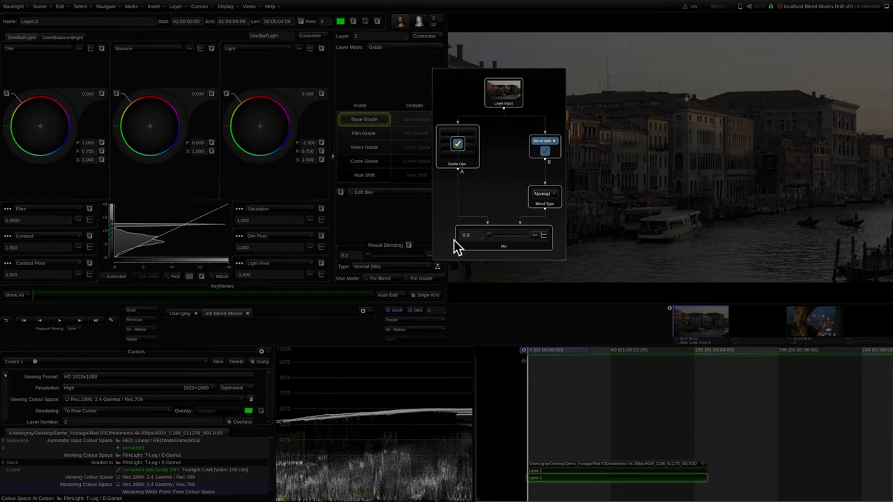
# - Set Layer 2's blend type to 'A' Overlay 'B' with Mix at 100, then view the Blend With choices
pyautogui.click(553, 200)
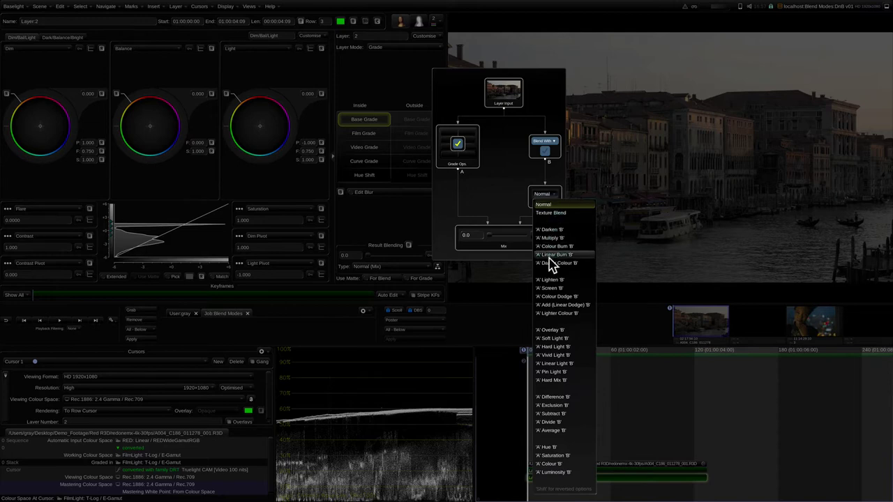
pyautogui.click(561, 331)
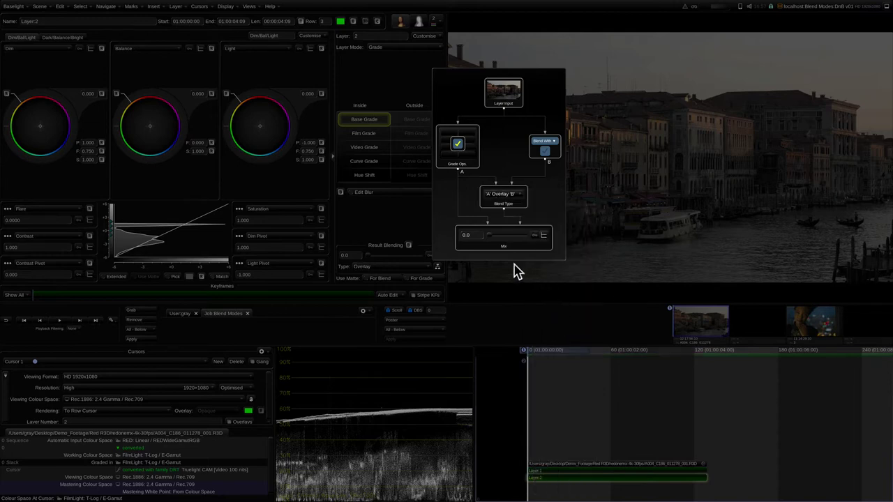
pyautogui.moveTo(492, 240); pyautogui.dragTo(544, 245)
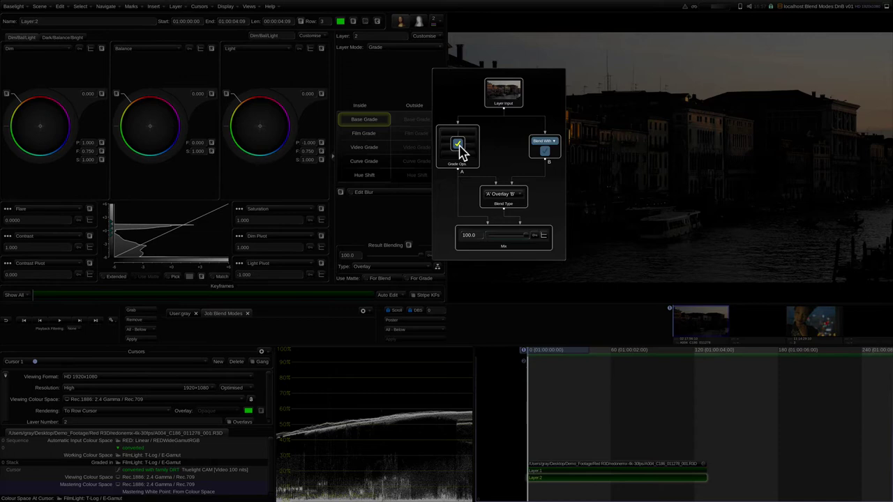
pyautogui.click(554, 144)
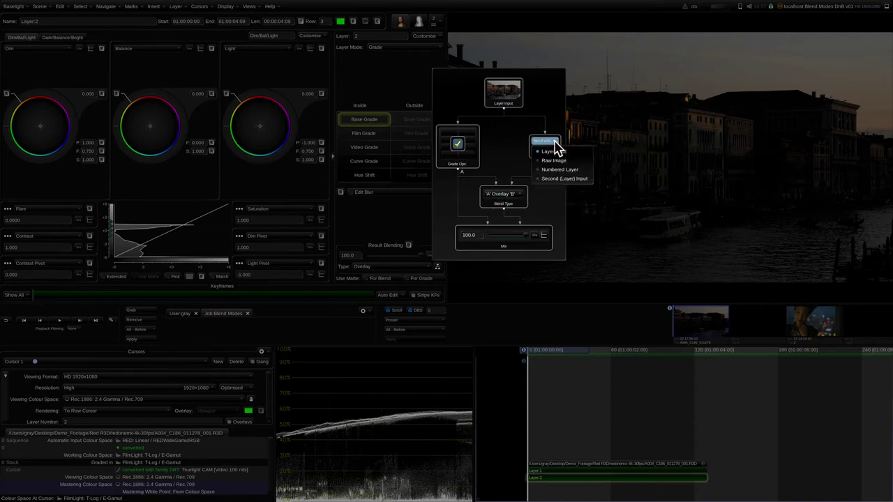
# - Blend Layer 2 with a Second (Layer) Input and select the new Blend Source layer
pyautogui.click(544, 178)
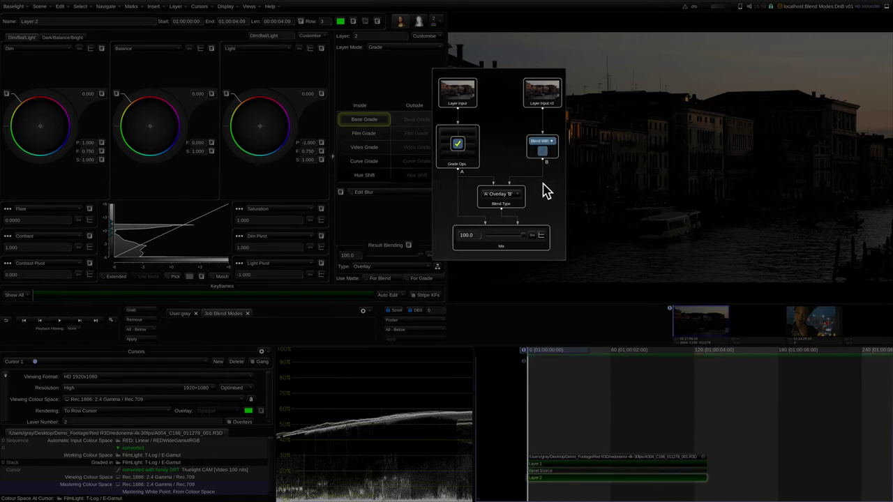
pyautogui.click(534, 288)
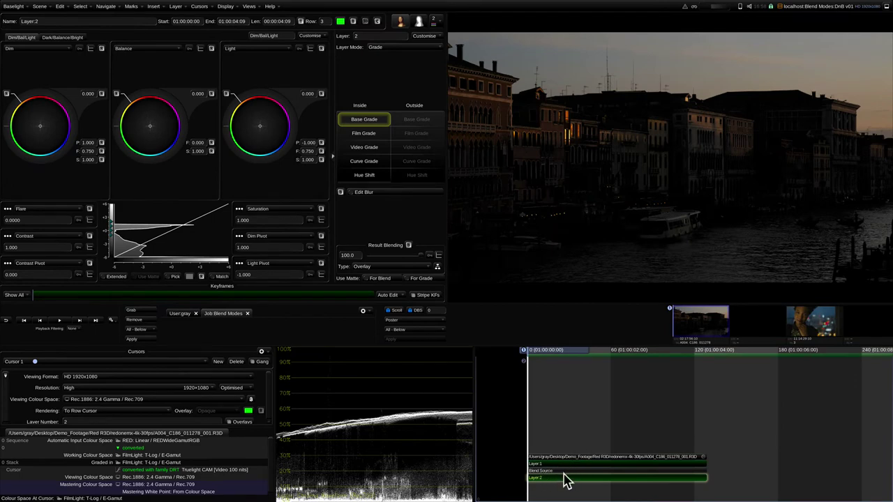
pyautogui.scroll(3, 566, 479)
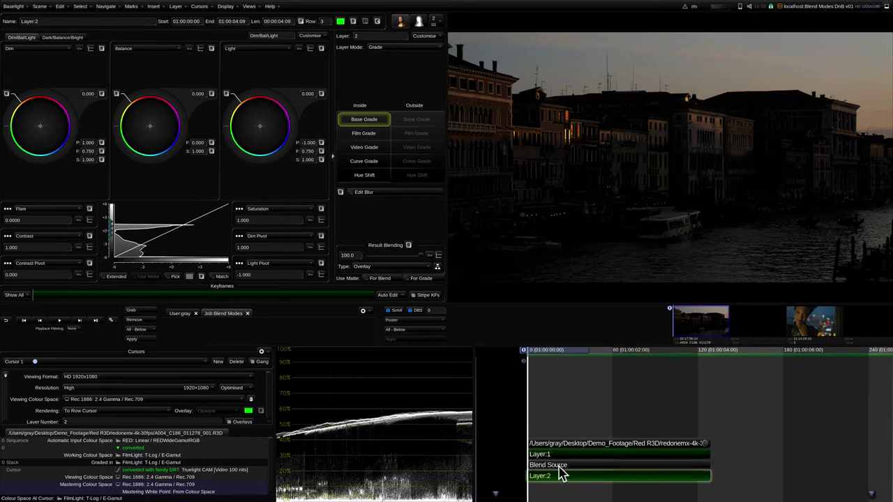
pyautogui.click(551, 465)
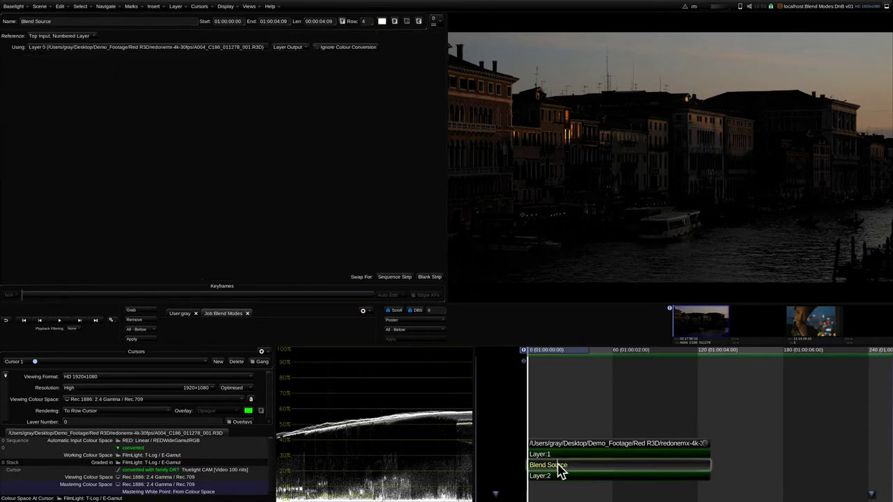
# - Swap the blend source for a blank strip with R, G and B at 0.5
pyautogui.click(428, 279)
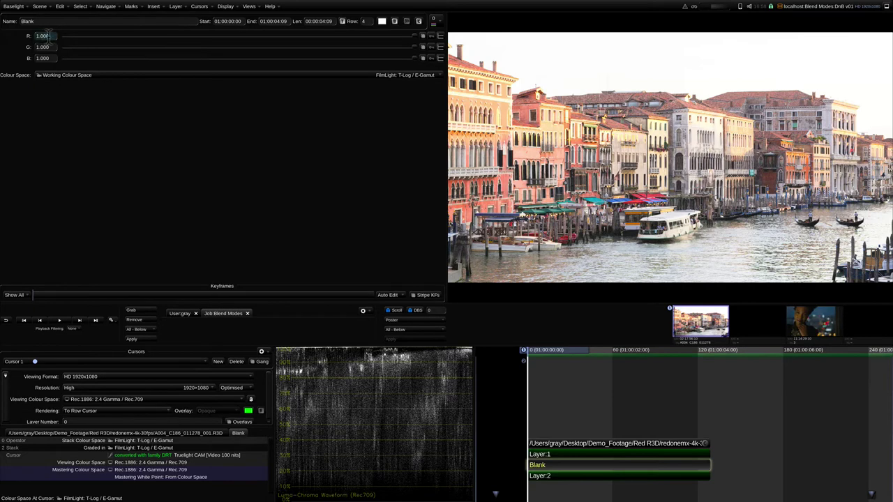
pyautogui.click(41, 35)
pyautogui.write('0.5')
pyautogui.press('Return')
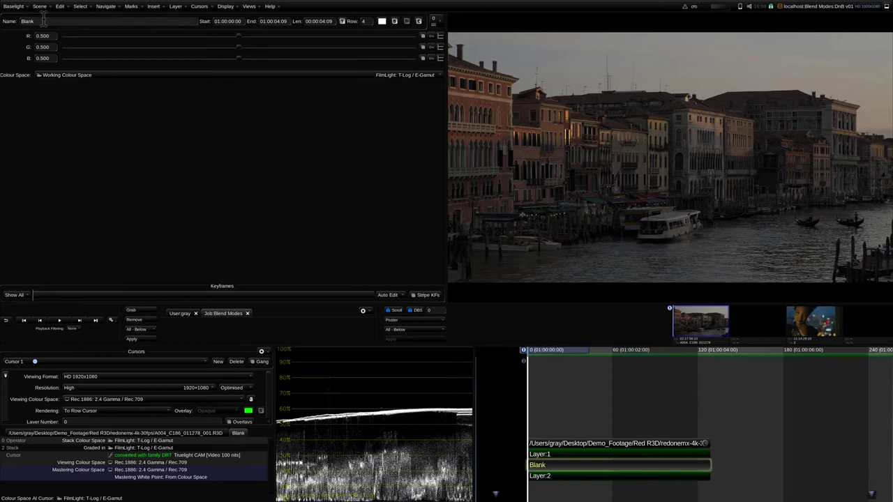
# - Rename the blank strip to Grey and return to Layer:2
pyautogui.click(38, 21)
pyautogui.moveTo(39, 21); pyautogui.dragTo(12, 20)
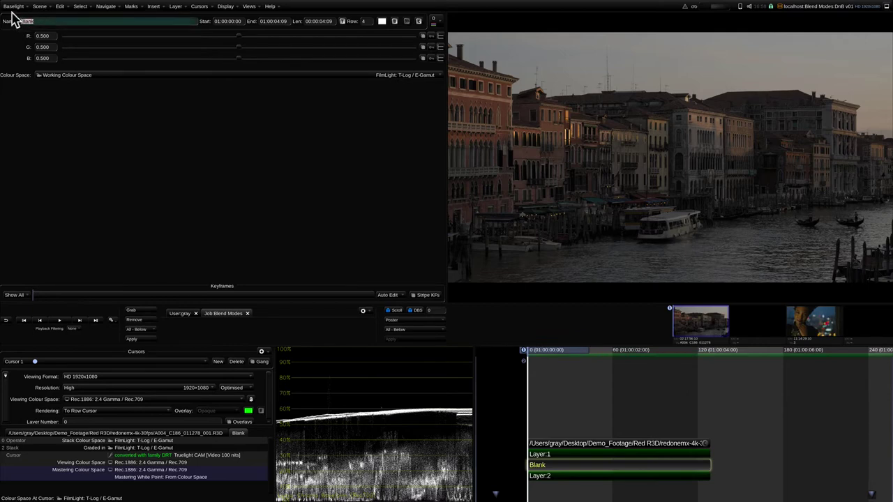
pyautogui.press('Return')
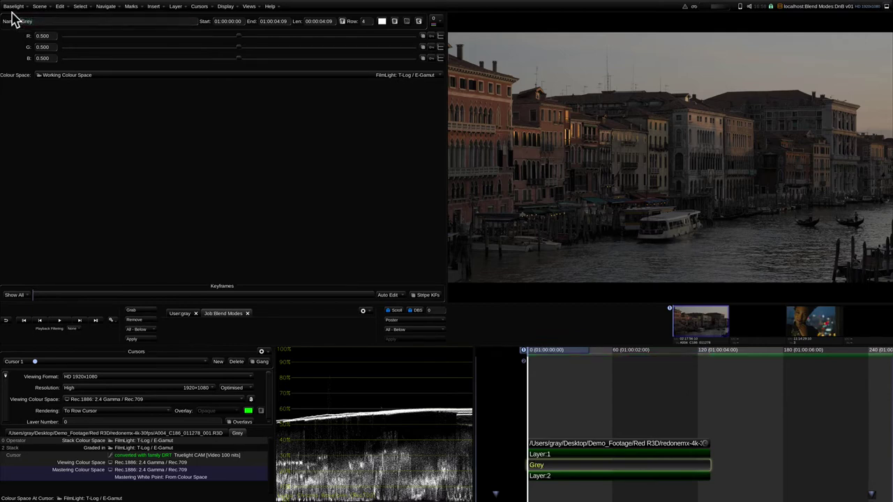
pyautogui.click(539, 478)
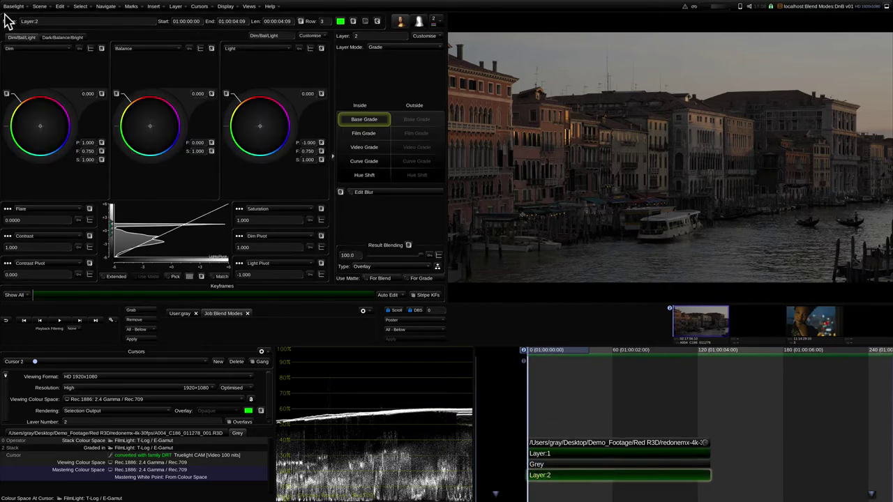
# - Rename Layer:2 to 'Layer:2 DnB'
pyautogui.click(44, 21)
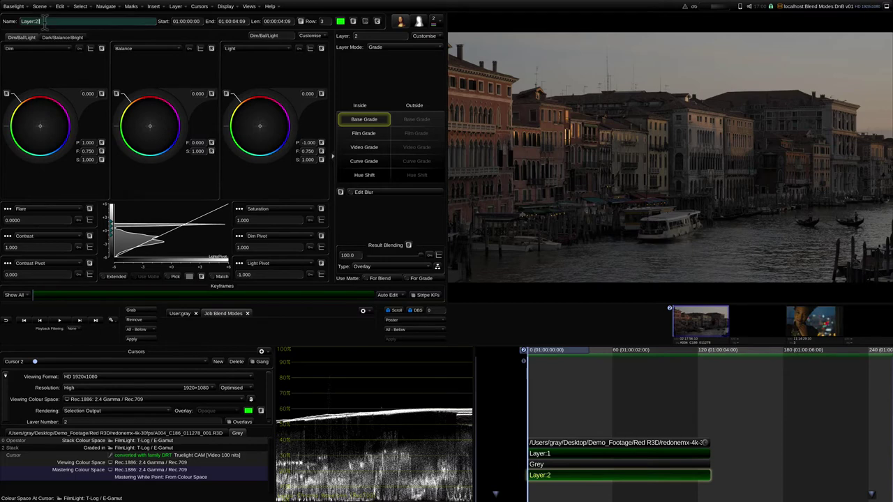
pyautogui.write('DnB')
pyautogui.press('Return')
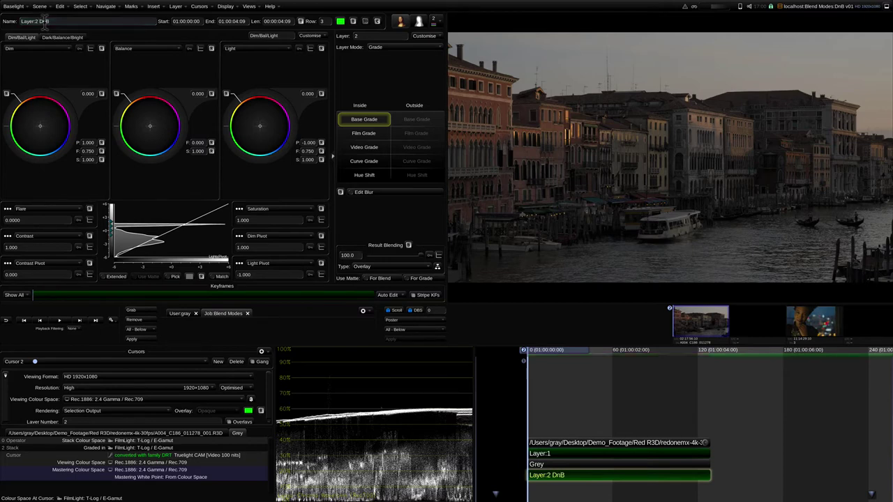
# - Insert a layer beside Grey, change its operator to Paint, and name it 'Layer:1 Paint'
pyautogui.click(547, 465)
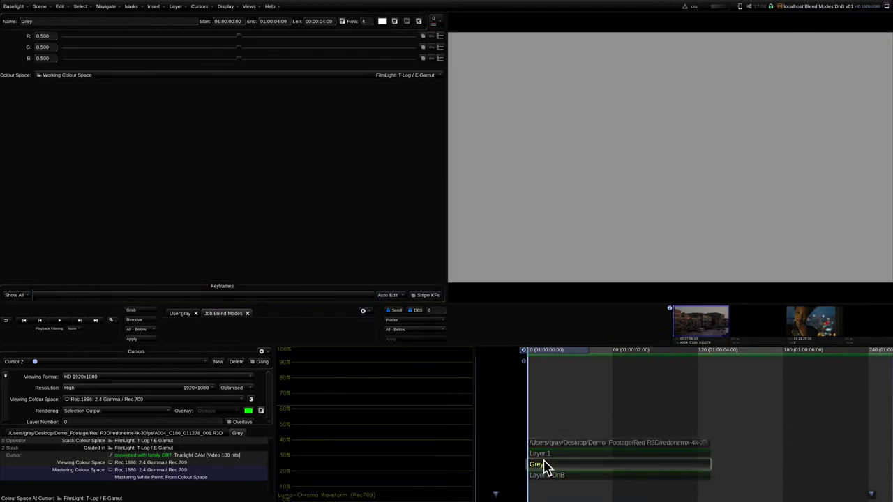
pyautogui.hotkey('ctrl', 'l')
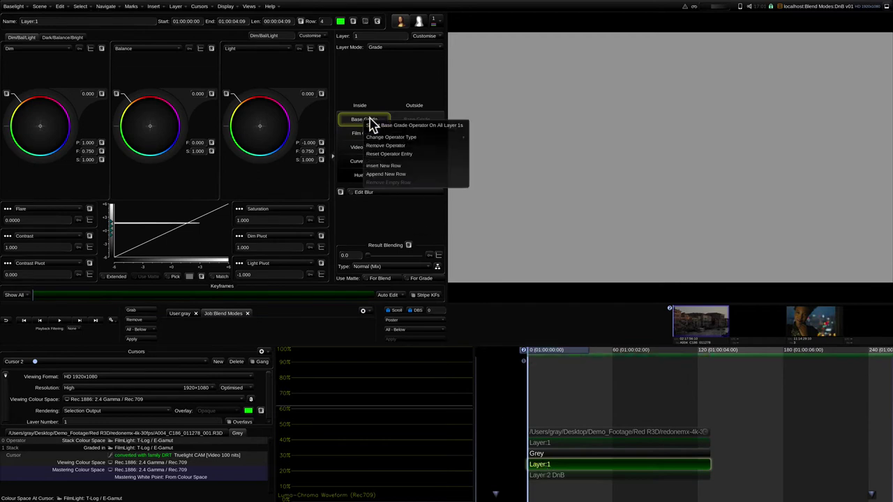
pyautogui.moveTo(388, 138)
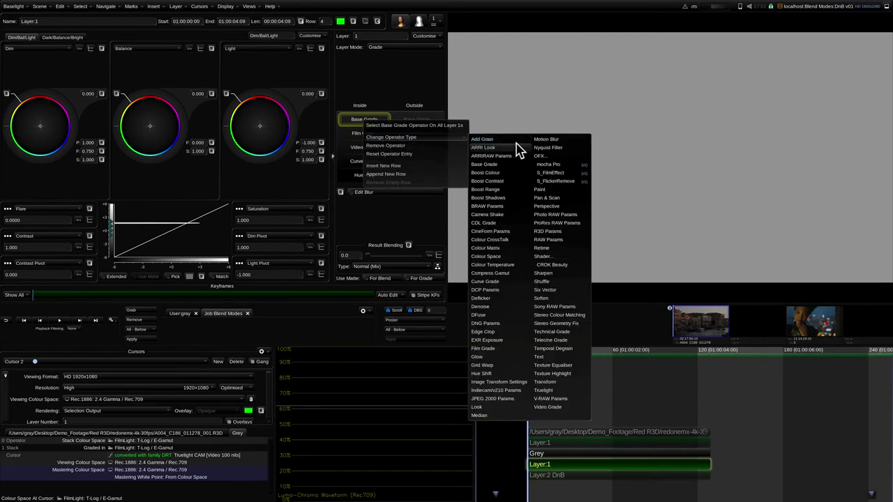
pyautogui.click(545, 189)
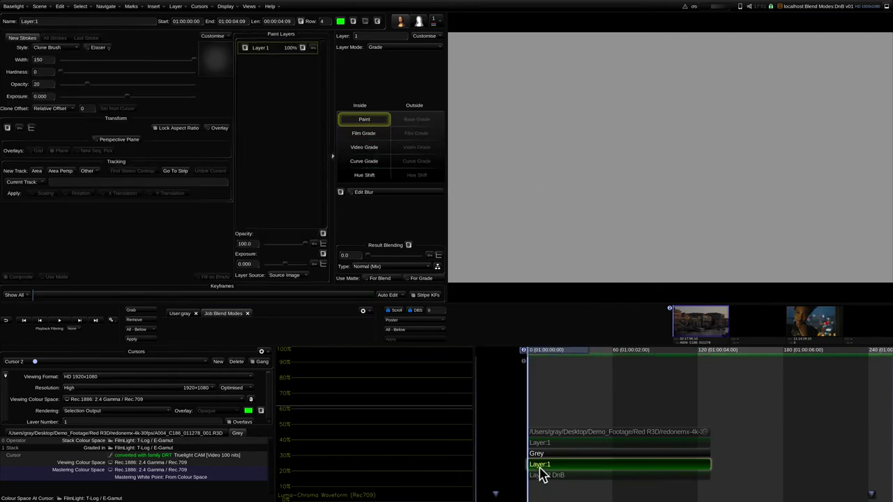
pyautogui.click(78, 21)
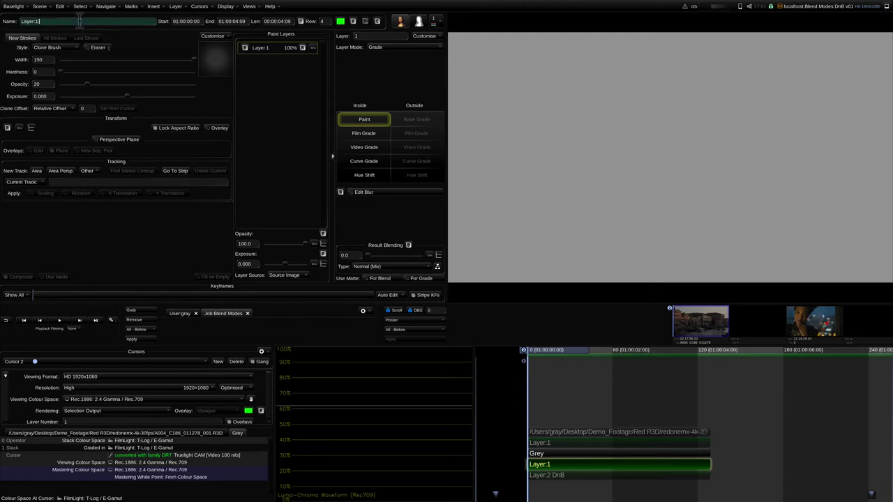
pyautogui.write('Paint')
pyautogui.press('Return')
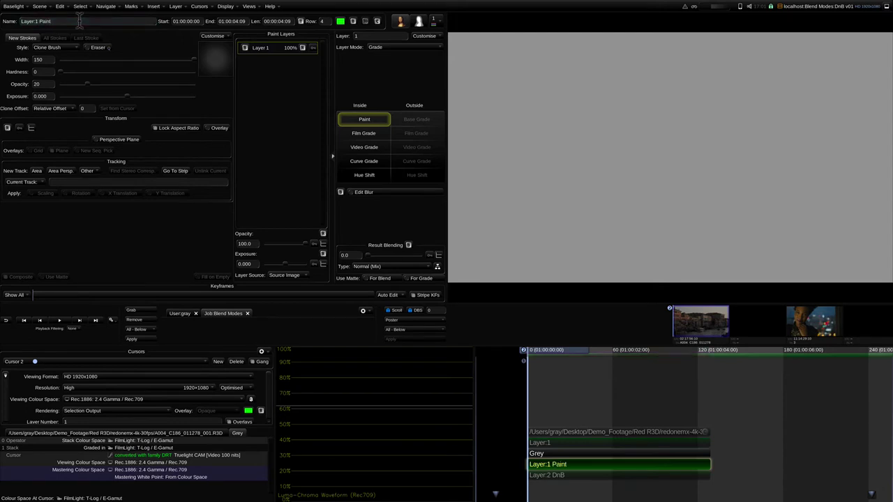
pyautogui.click(544, 473)
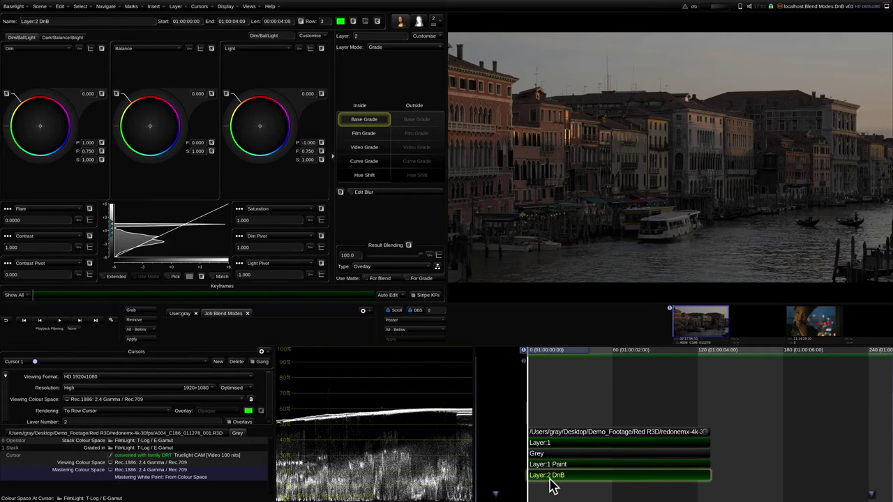
# - On Layer:1 Paint, choose the Soft Colour Brush and lower its opacity to about 2
pyautogui.press('Up')
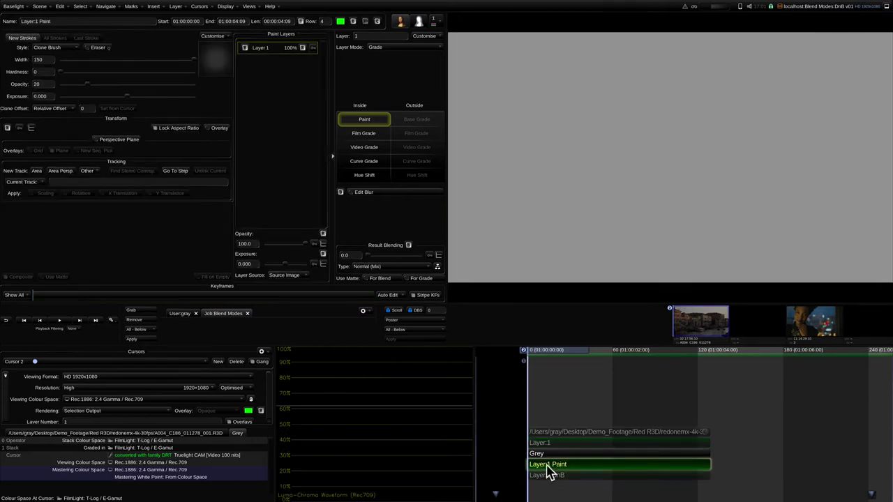
pyautogui.click(549, 475)
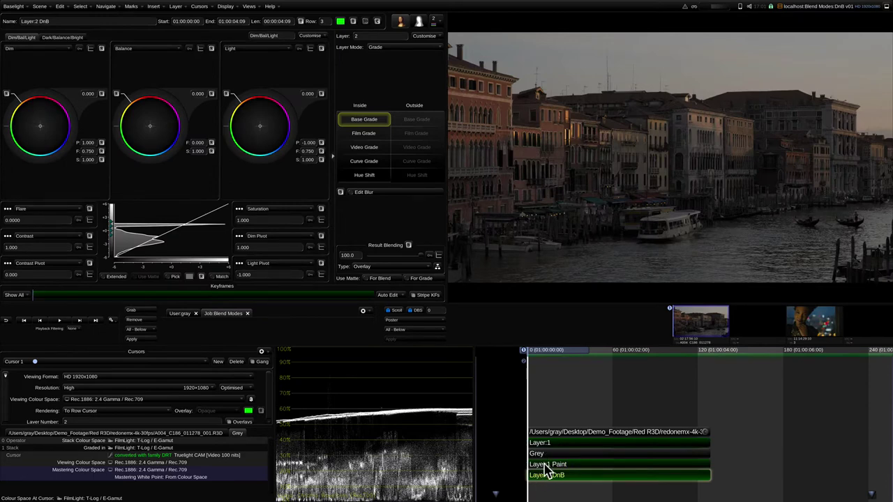
pyautogui.click(545, 467)
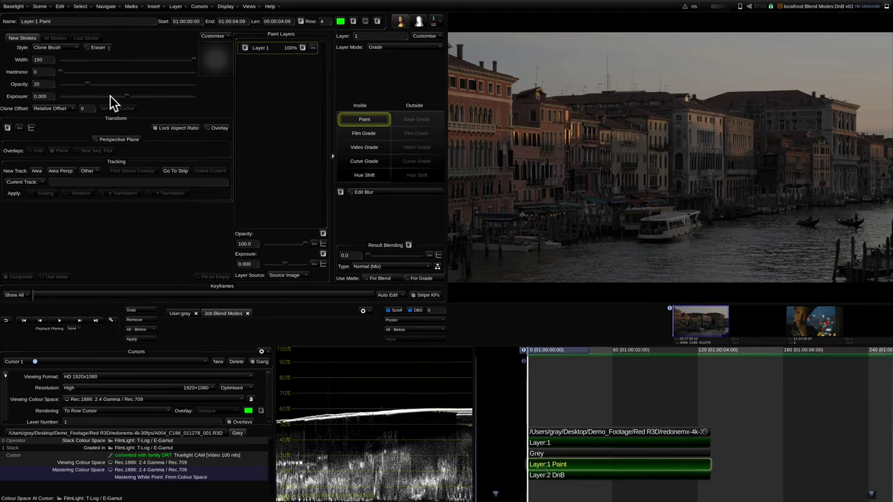
pyautogui.click(52, 48)
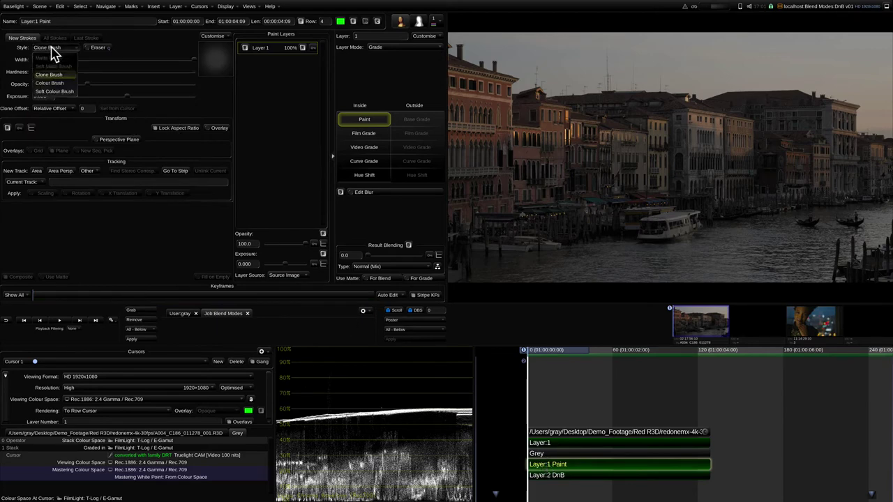
pyautogui.click(55, 91)
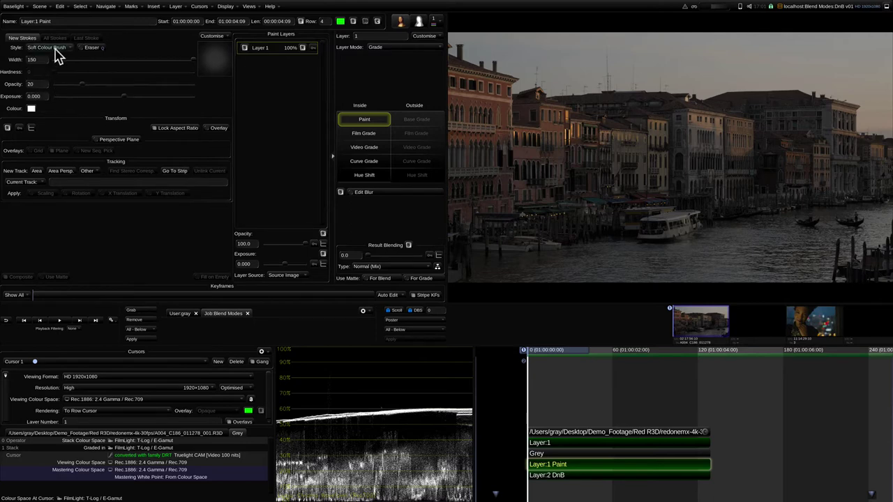
pyautogui.click(55, 50)
pyautogui.click(49, 84)
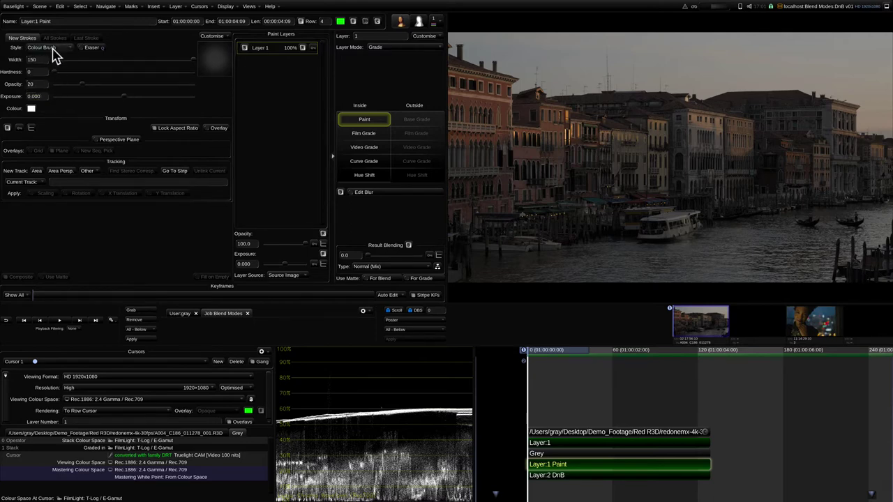
pyautogui.click(53, 48)
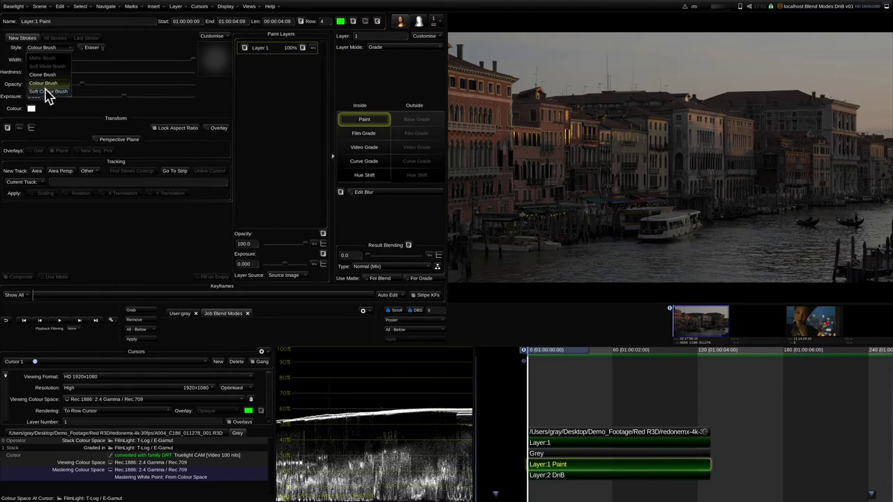
pyautogui.click(46, 92)
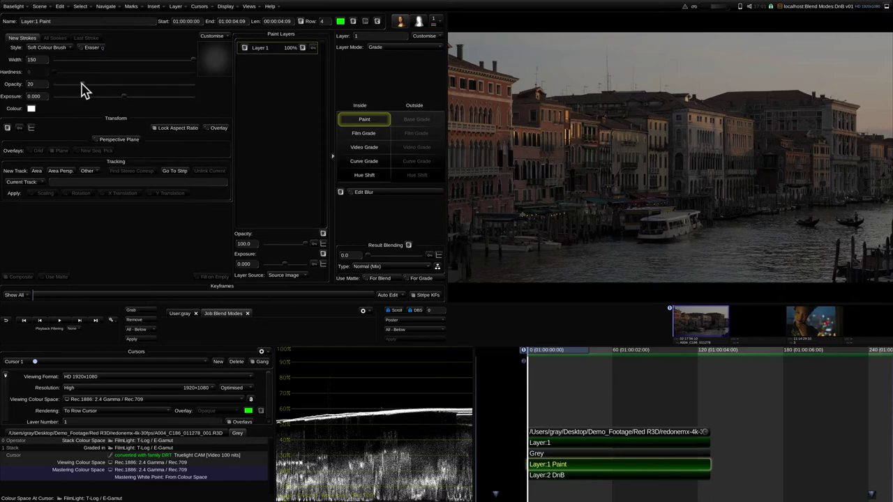
pyautogui.moveTo(81, 84); pyautogui.dragTo(59, 83)
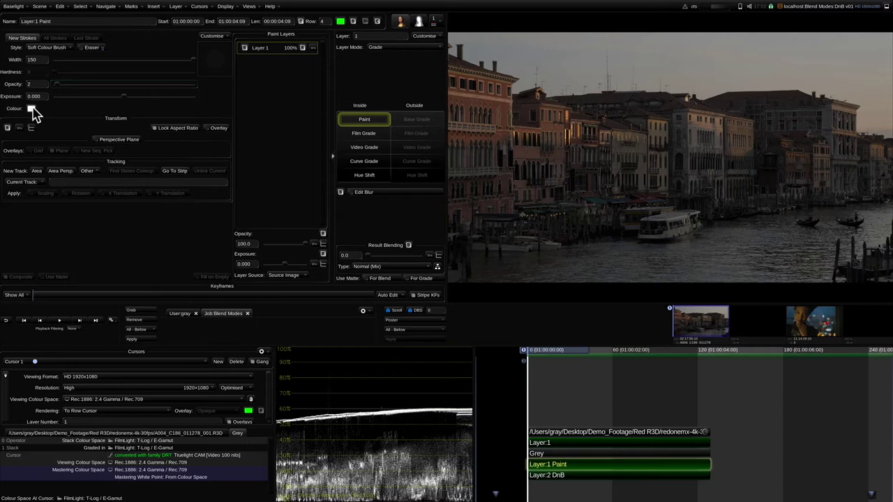
# - Make the brush colour pure white (1.000) in the FilmLight: T-Log / E-Gamut colour space
pyautogui.click(31, 109)
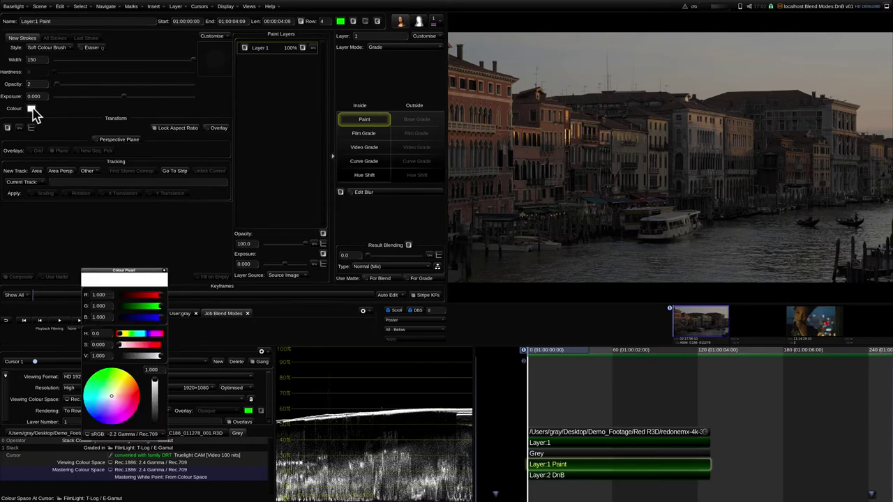
pyautogui.click(123, 434)
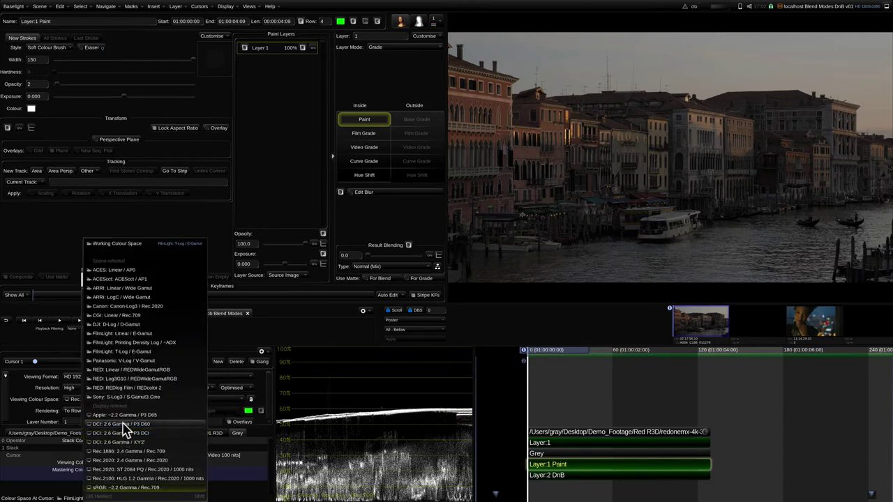
pyautogui.click(118, 353)
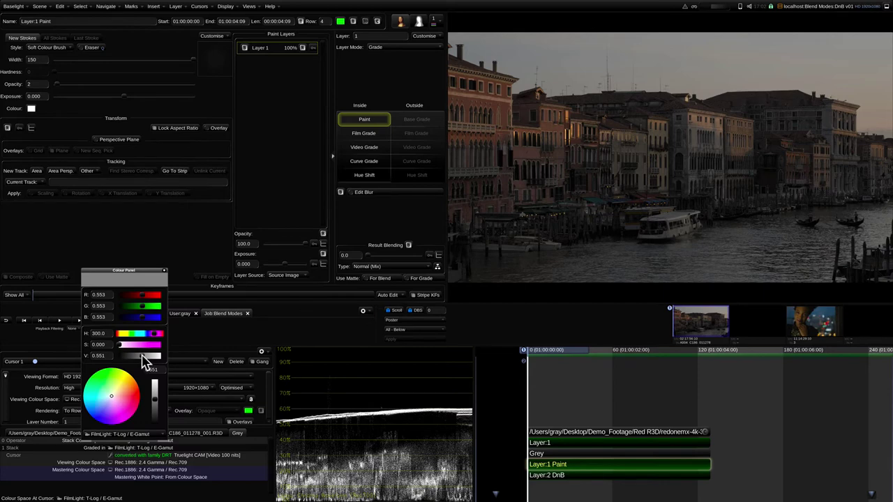
pyautogui.moveTo(143, 359); pyautogui.dragTo(173, 361)
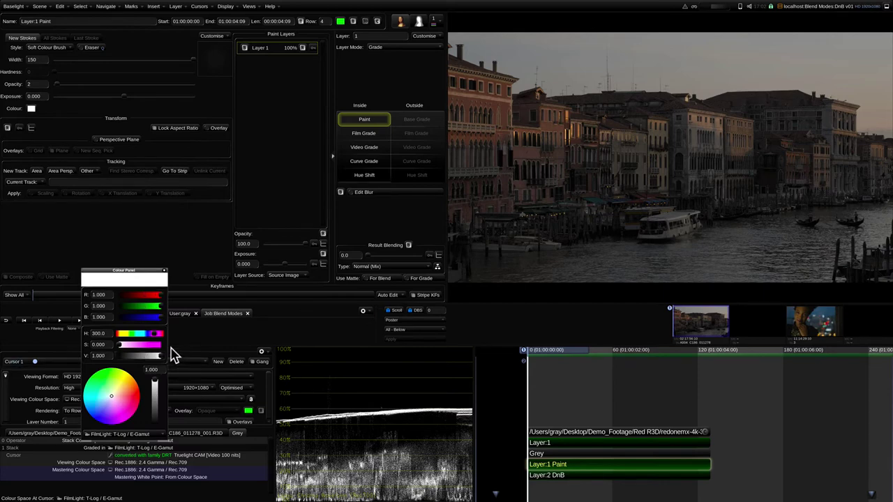
# - Close the colour panel, paint white over the left facades, and restore brush width to 150
pyautogui.click(164, 271)
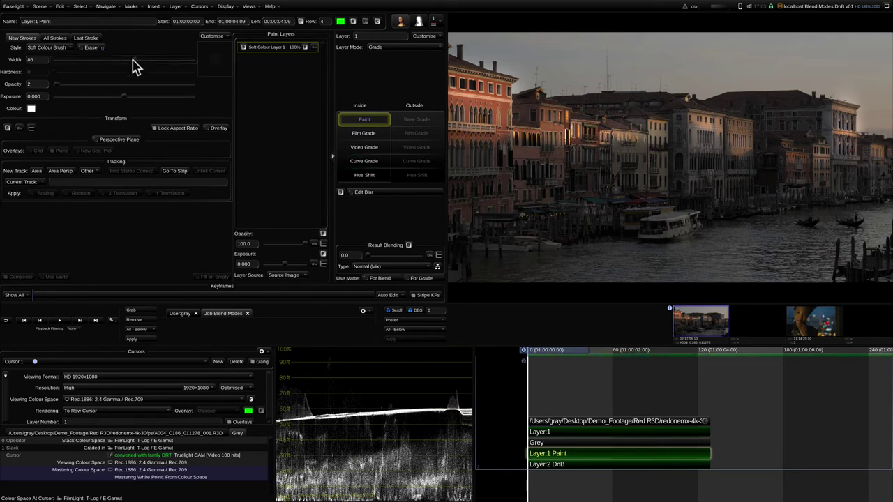
pyautogui.moveTo(132, 60); pyautogui.dragTo(210, 67)
# - Switch the paint colour to black and raise the brush opacity to about 15
pyautogui.click(31, 110)
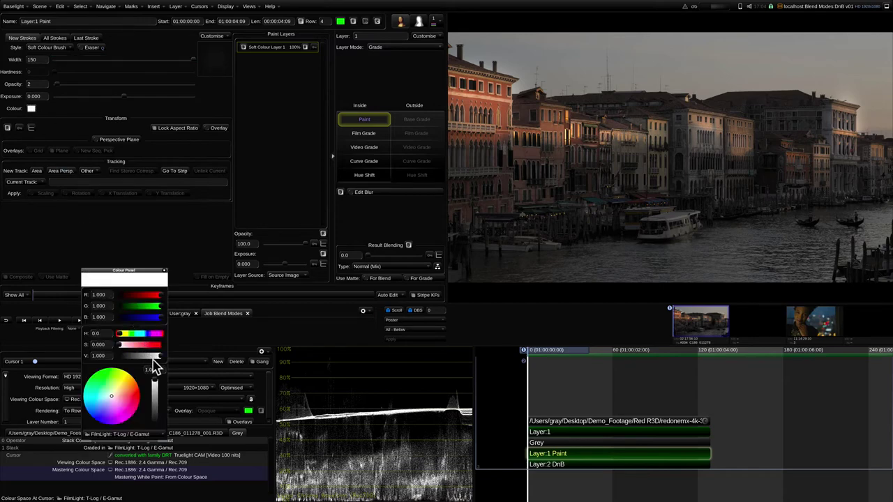
pyautogui.moveTo(161, 360); pyautogui.dragTo(117, 357)
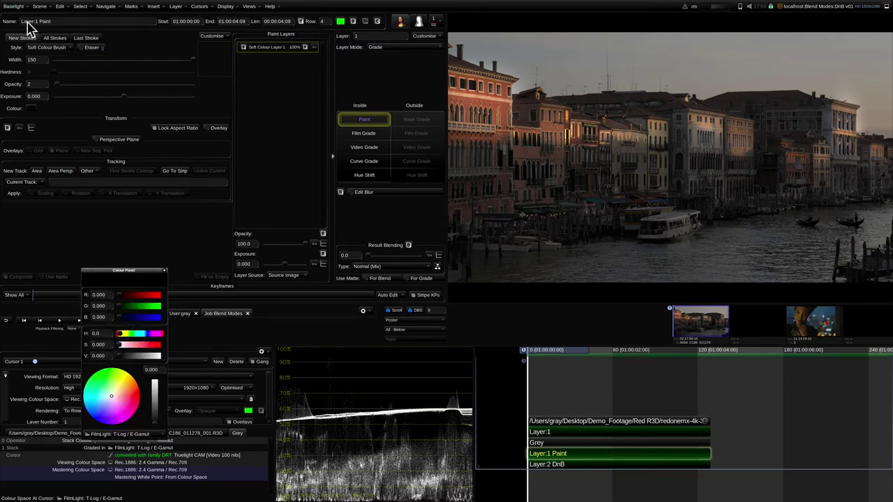
pyautogui.moveTo(56, 88); pyautogui.dragTo(77, 93)
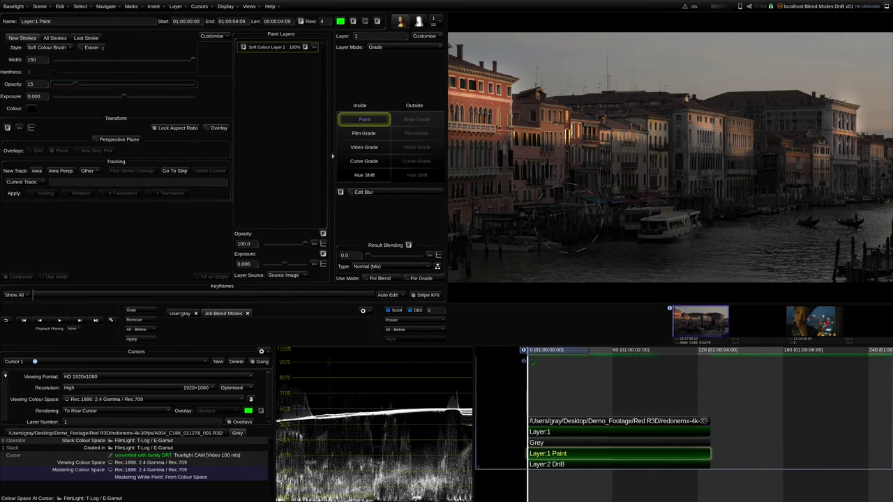
pyautogui.hotkey('ctrl', '2')
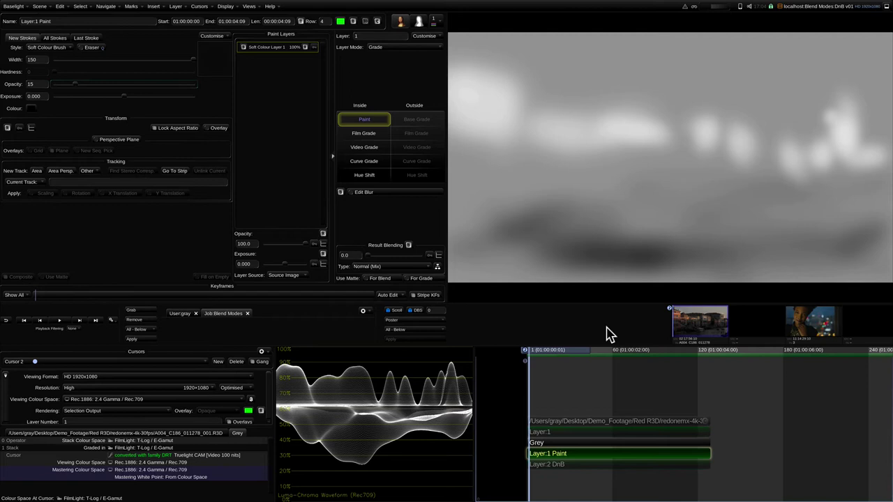
pyautogui.hotkey('ctrl', '1')
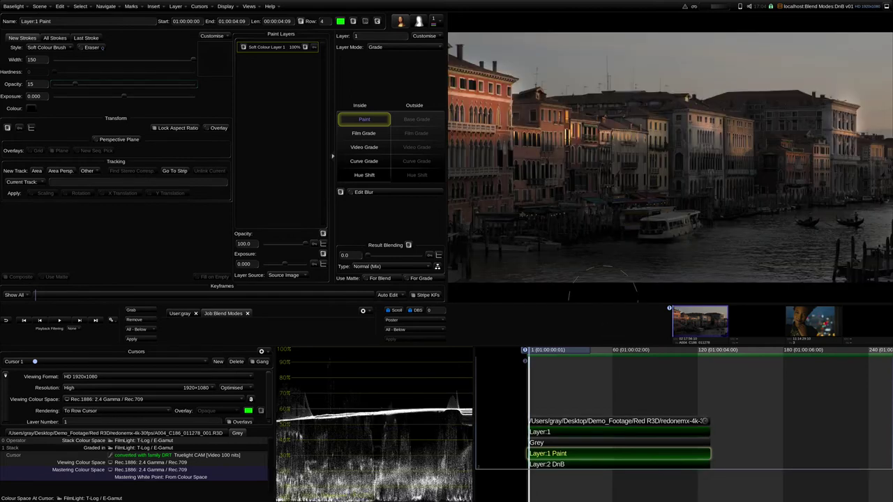
pyautogui.click(353, 22)
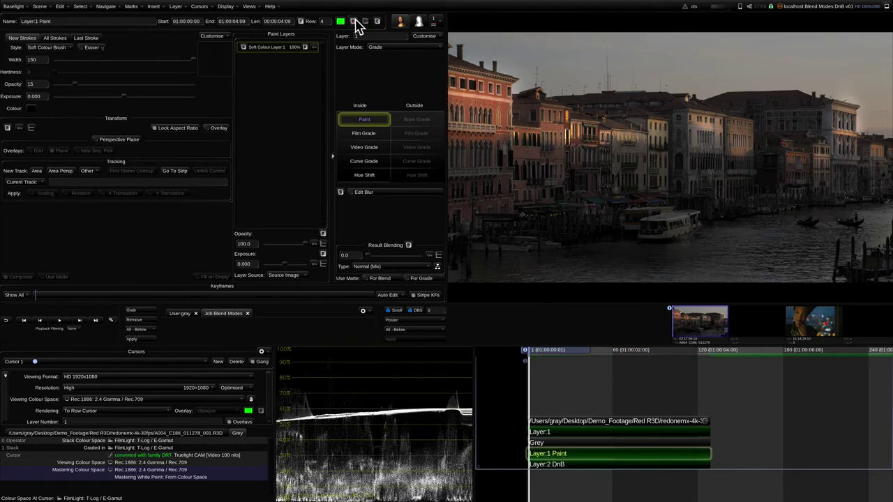
pyautogui.click(353, 22)
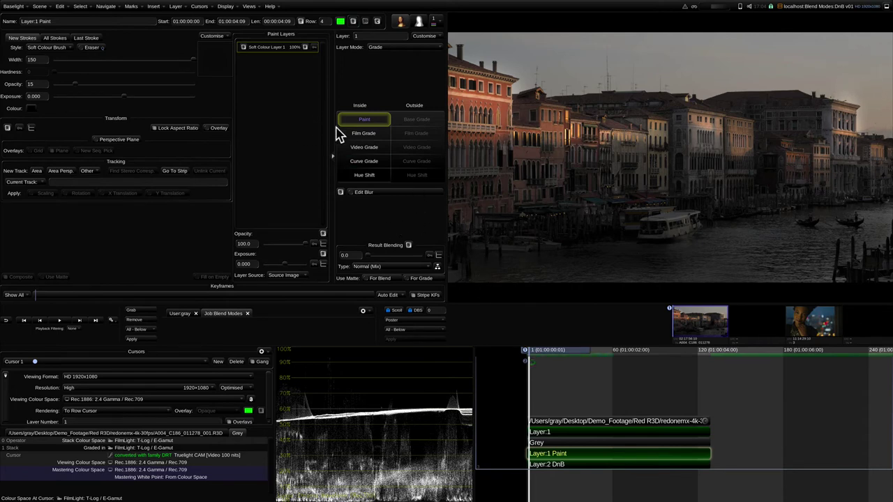
# - Toggle the eraser on and halve the width to 75, then turn the eraser off to resume black painting
pyautogui.click(84, 47)
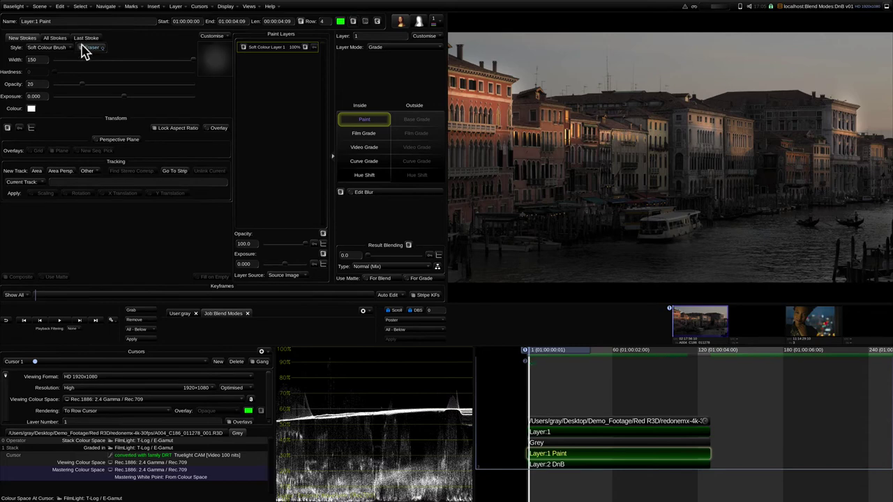
pyautogui.press('[')
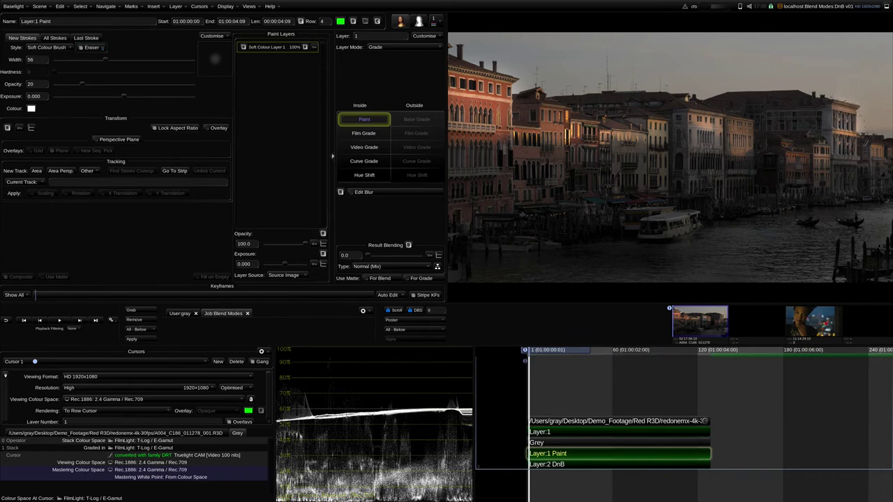
pyautogui.click(89, 48)
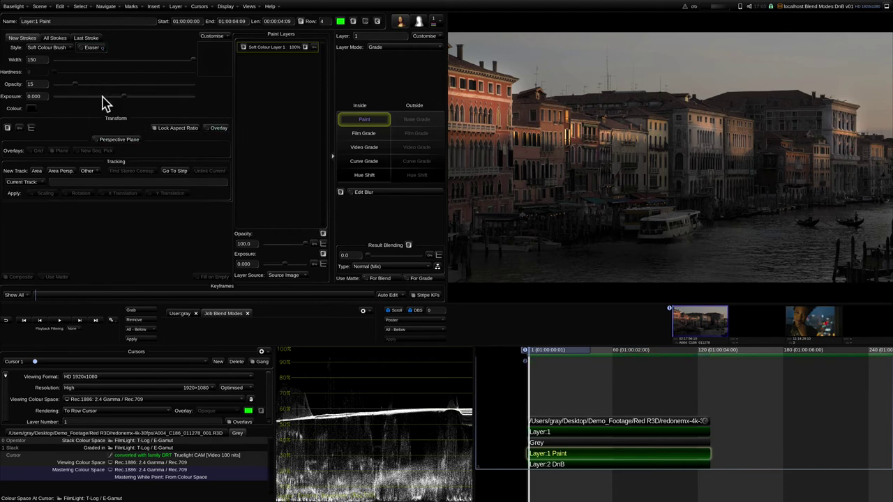
# - Load the saved white brush preset (width 80, opacity 2), then step to frame 2 and back
pyautogui.click(227, 37)
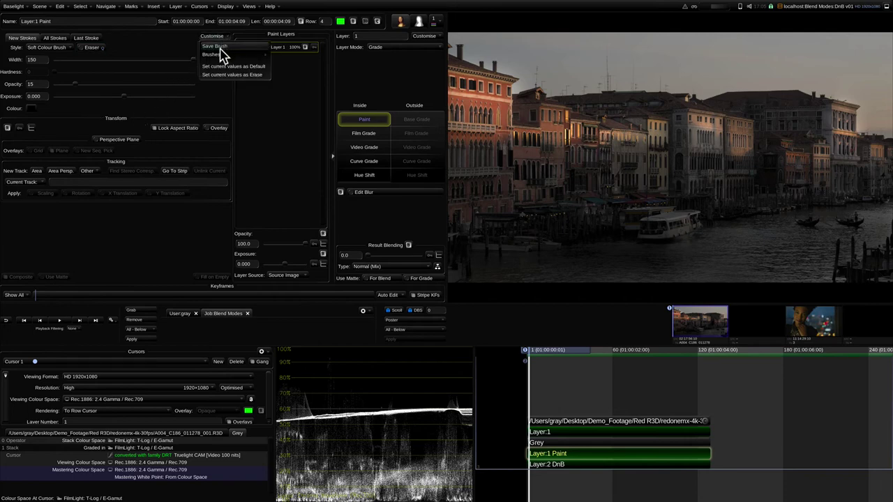
pyautogui.moveTo(220, 54)
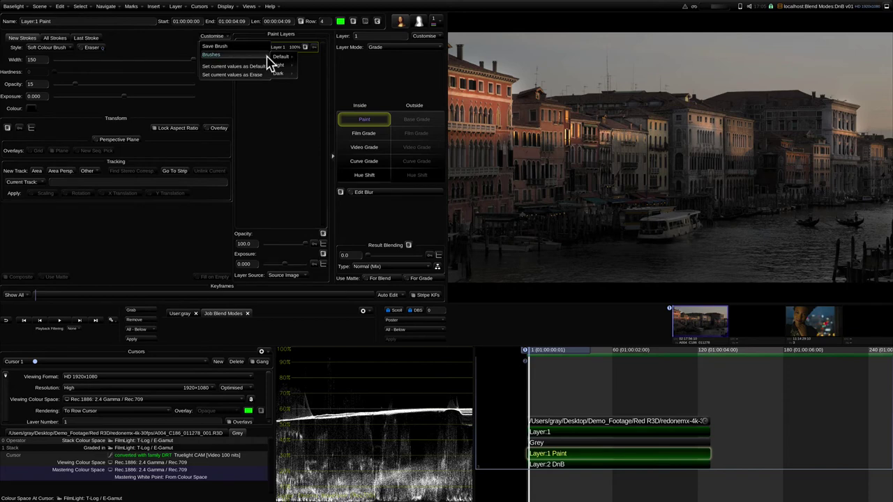
pyautogui.click(307, 70)
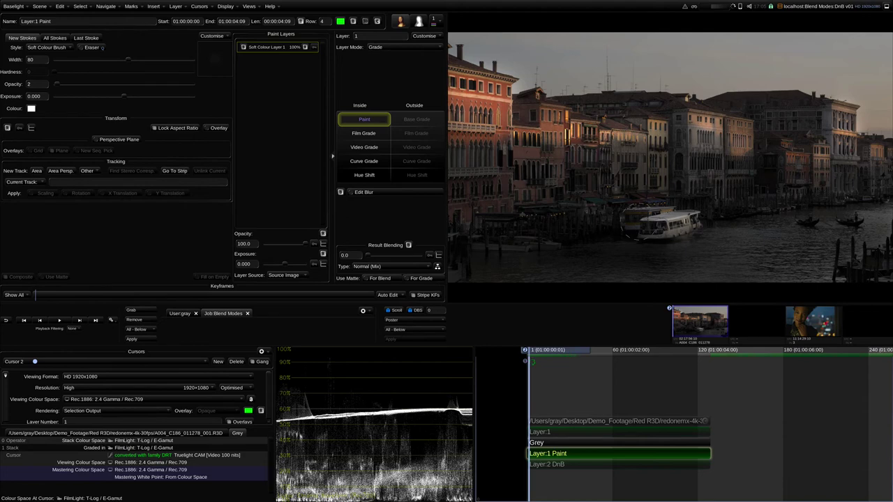
pyautogui.press('Right')
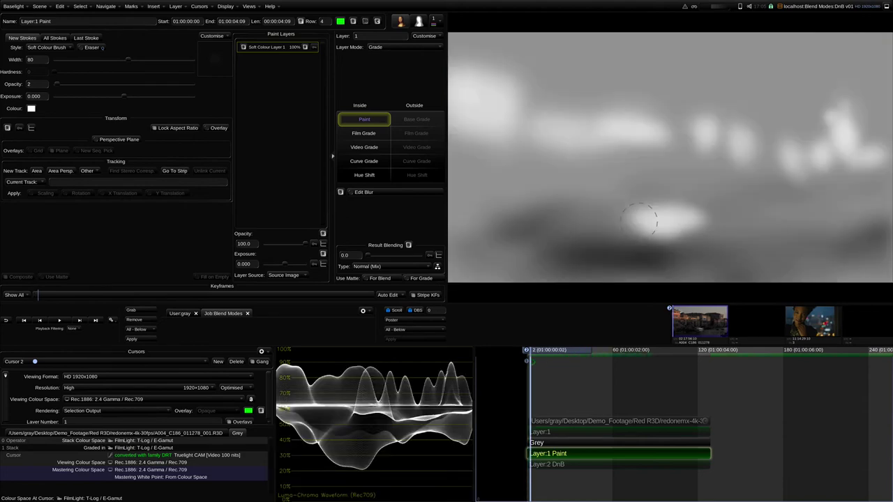
pyautogui.press('Left')
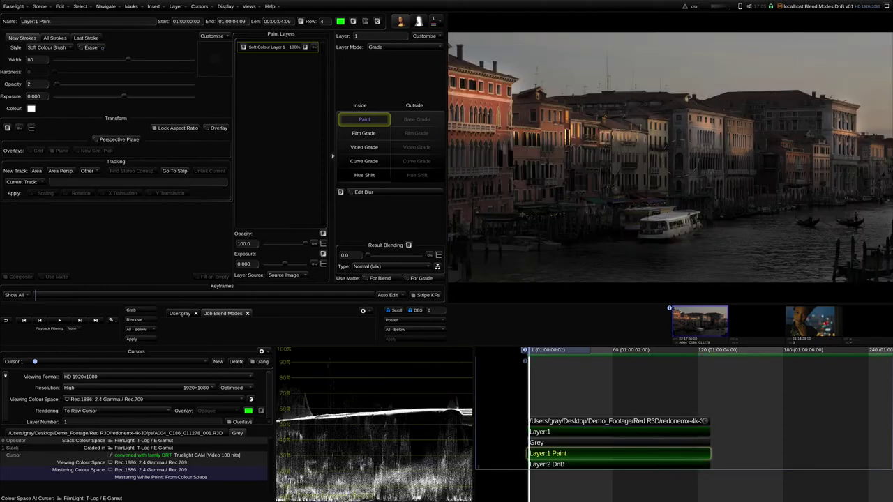
# - Load the Dark brush preset (black, width 34, opacity 15) and briefly check the paint layer alone
pyautogui.click(215, 36)
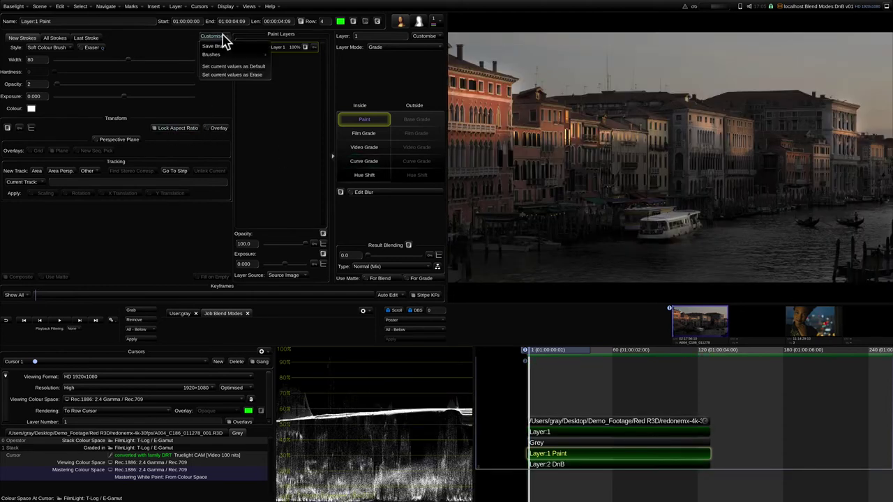
pyautogui.moveTo(226, 56)
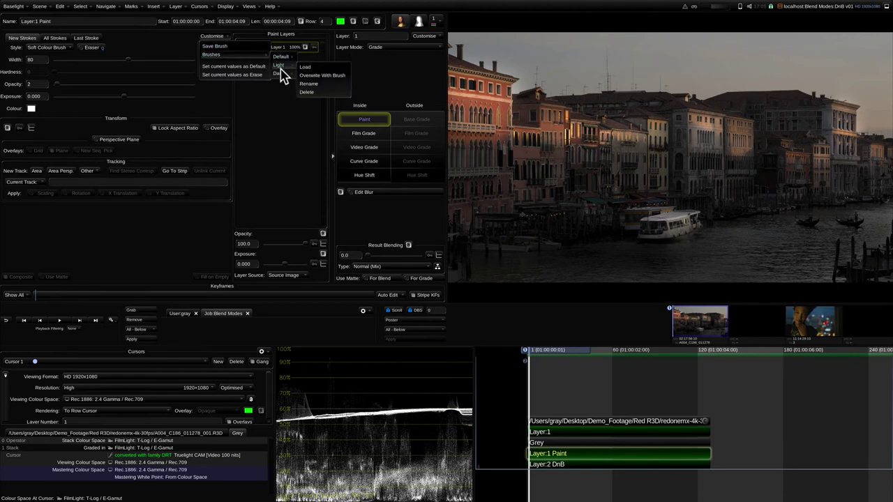
pyautogui.click(305, 75)
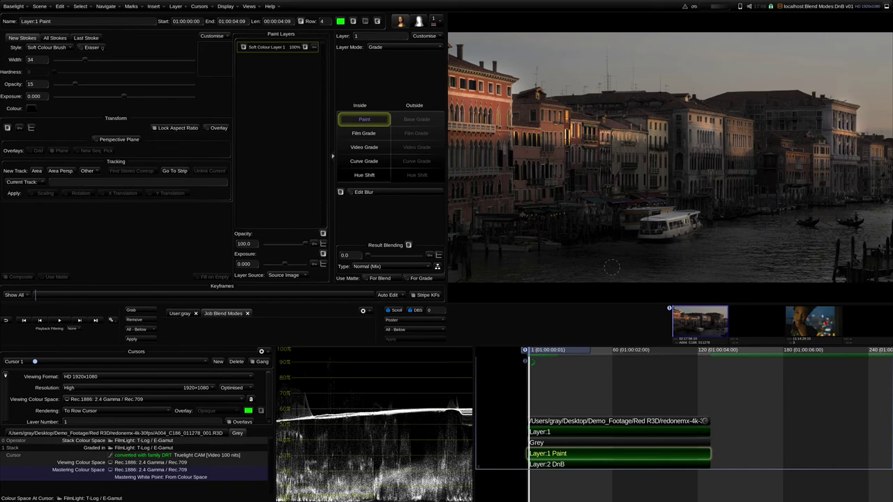
pyautogui.press('m')
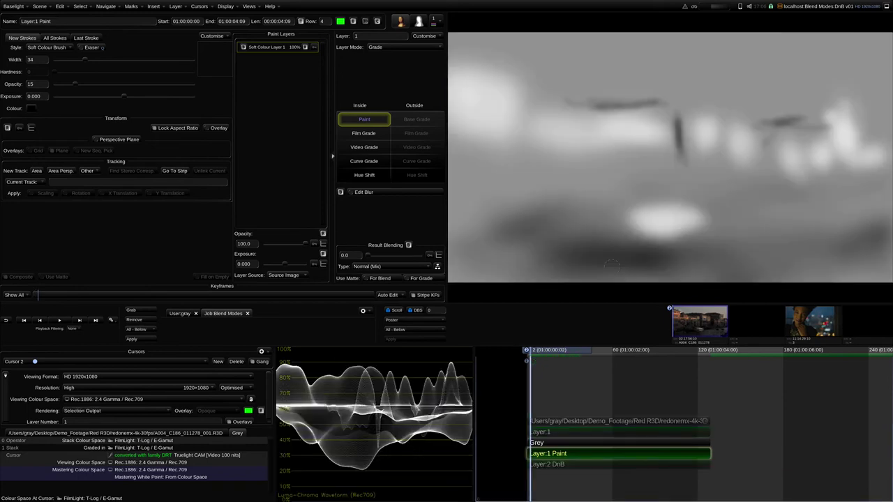
pyautogui.press('m')
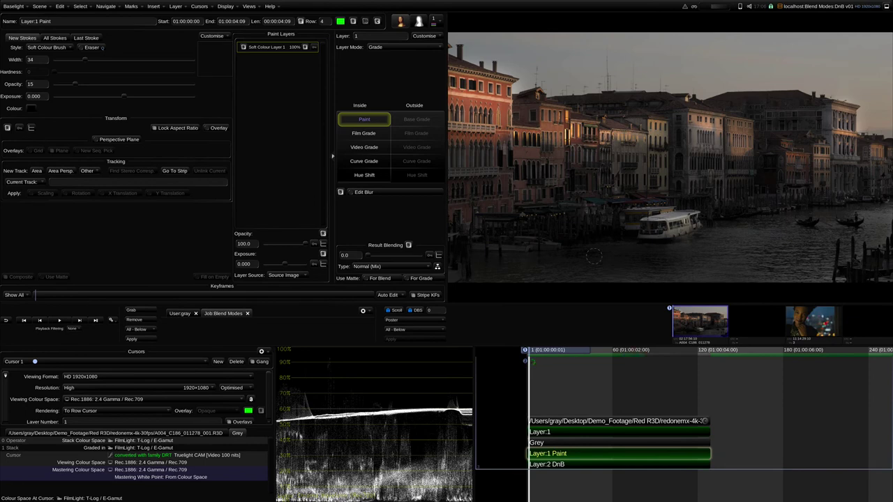
# - Compare the paint layer off and on, then blur its strokes to radius 57.34
pyautogui.click(352, 21)
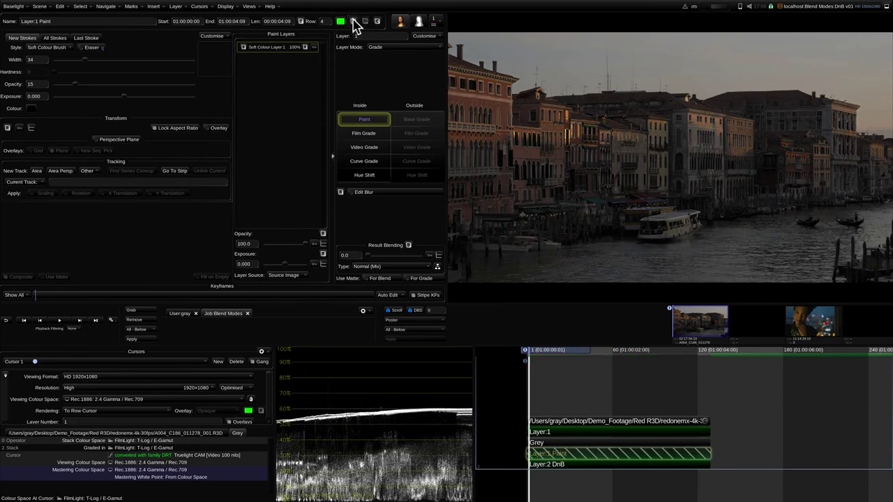
pyautogui.click(353, 20)
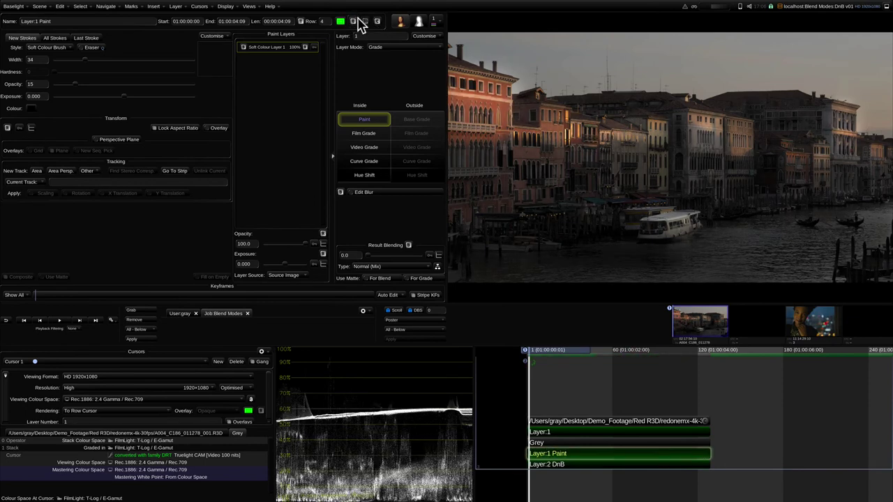
pyautogui.click(353, 195)
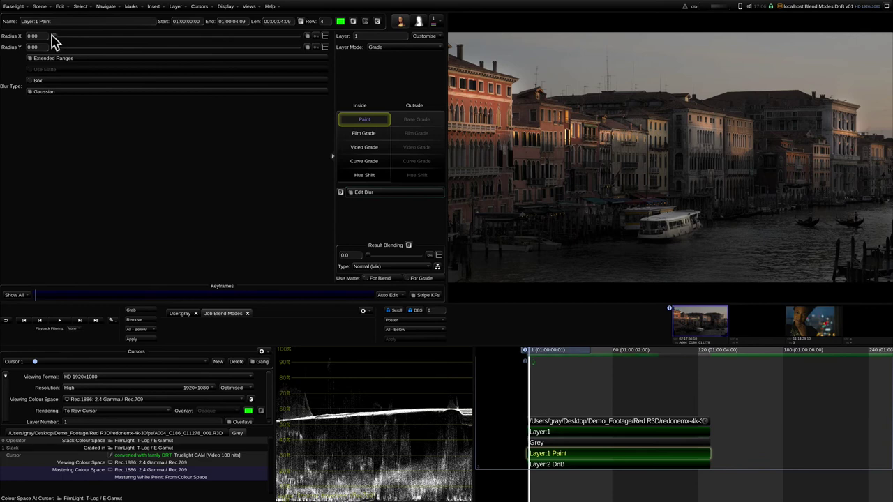
pyautogui.moveTo(53, 36); pyautogui.dragTo(81, 38)
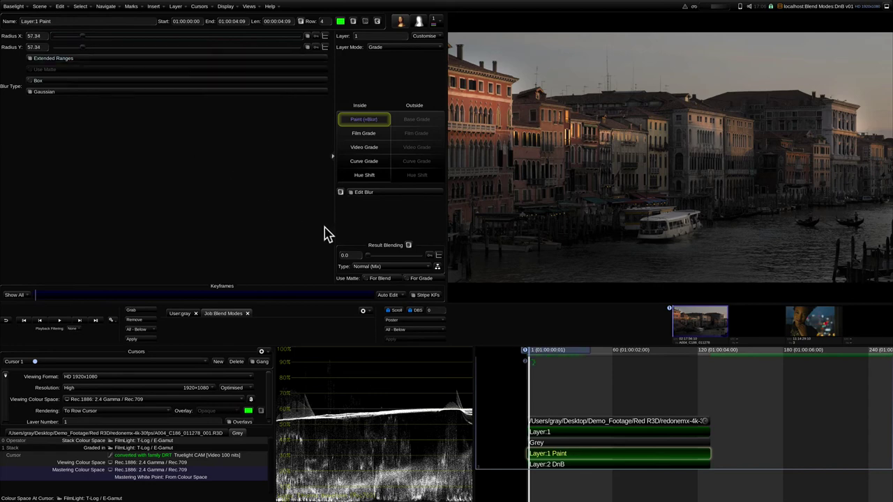
# - Set Layer:2 DnB's Overlay result blending to 97.7 and play back the Venice shot
pyautogui.click(615, 462)
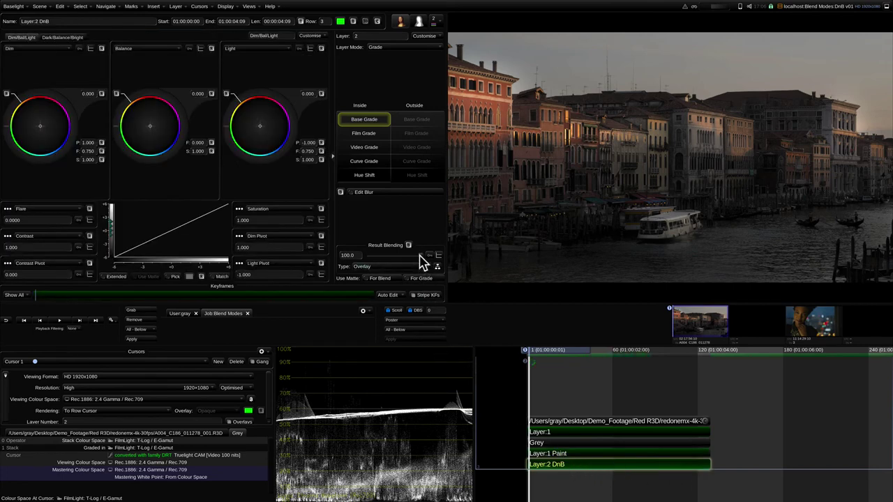
pyautogui.moveTo(422, 262); pyautogui.dragTo(337, 269)
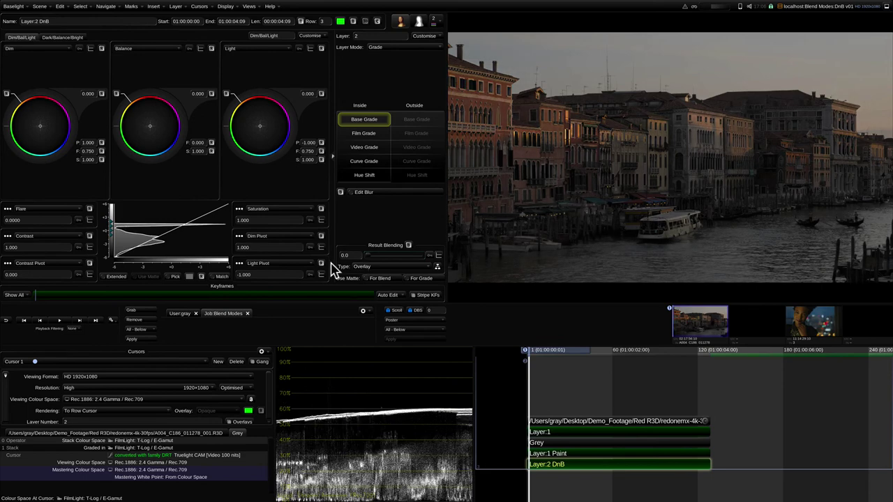
pyautogui.moveTo(417, 270)
pyautogui.mouseDown()
pyautogui.moveTo(427, 269)
pyautogui.moveTo(406, 271)
pyautogui.moveTo(429, 272)
pyautogui.mouseUp()
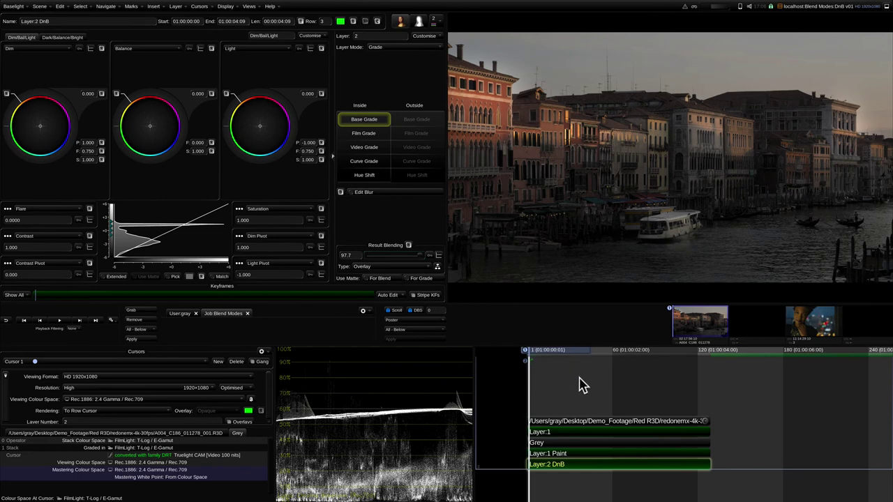
pyautogui.press('space')
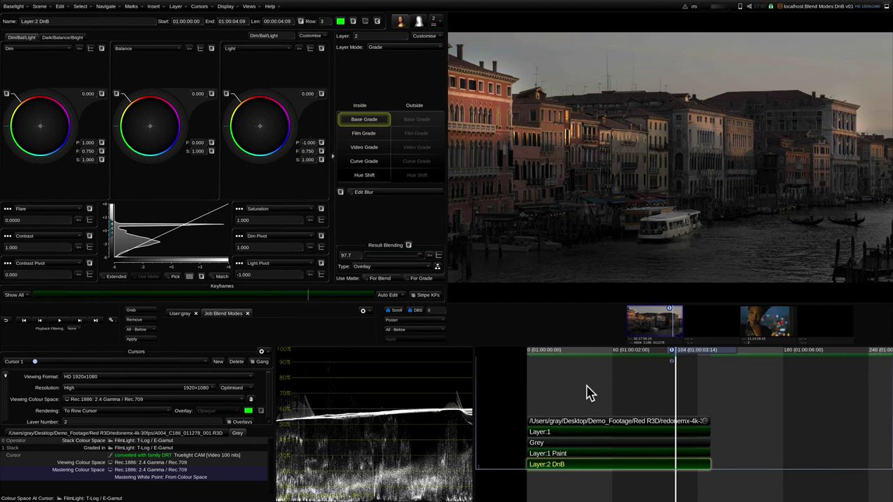
# - Jump to the portrait shot, play it through, then show its soft grey paint matte alone
pyautogui.press('Down')
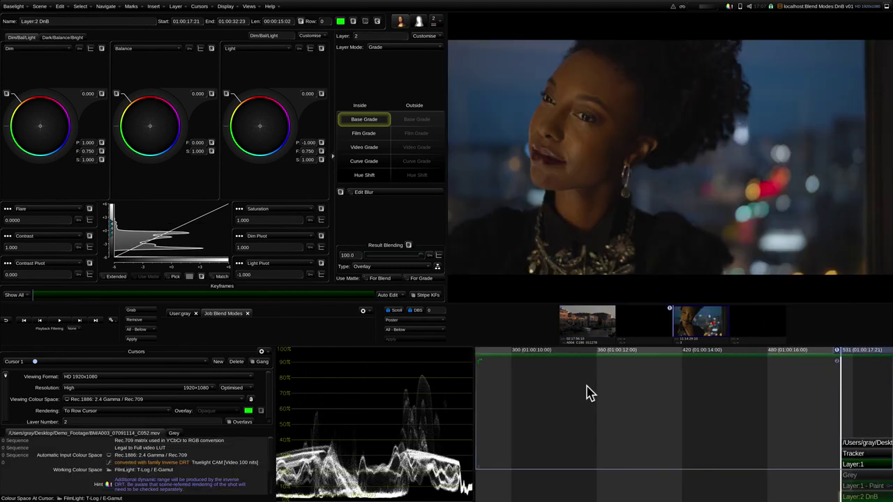
pyautogui.press('space')
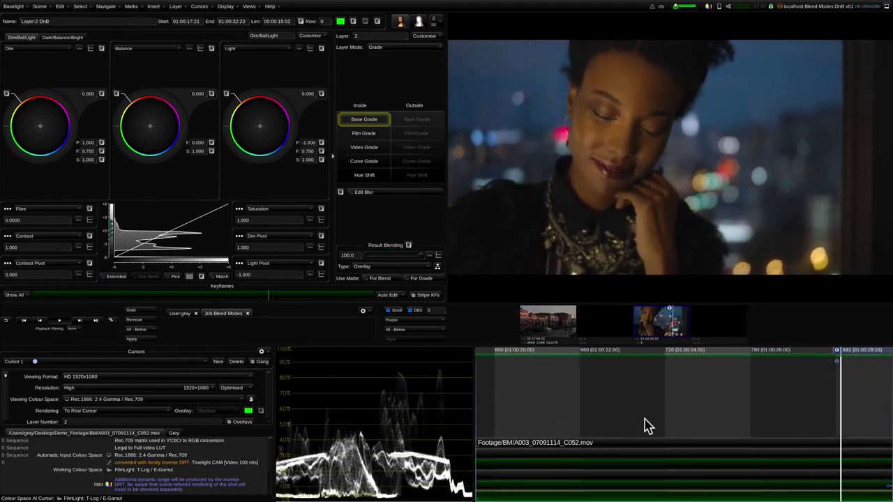
pyautogui.press('space')
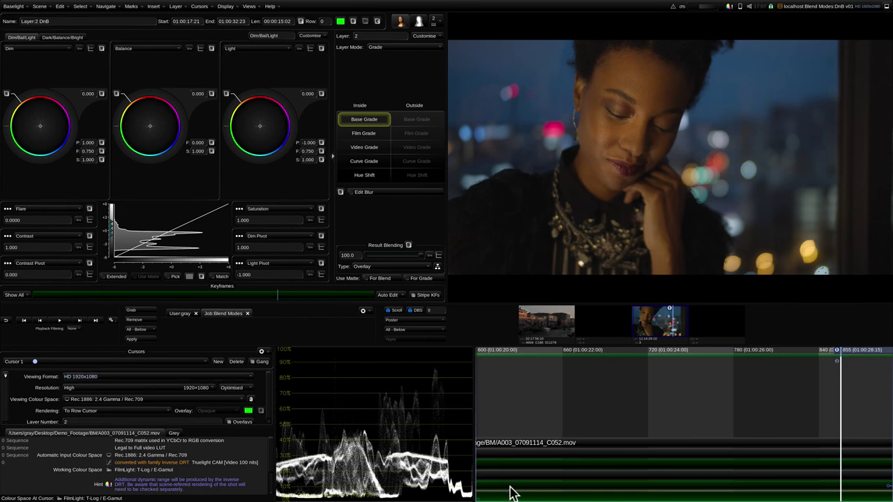
pyautogui.press('m')
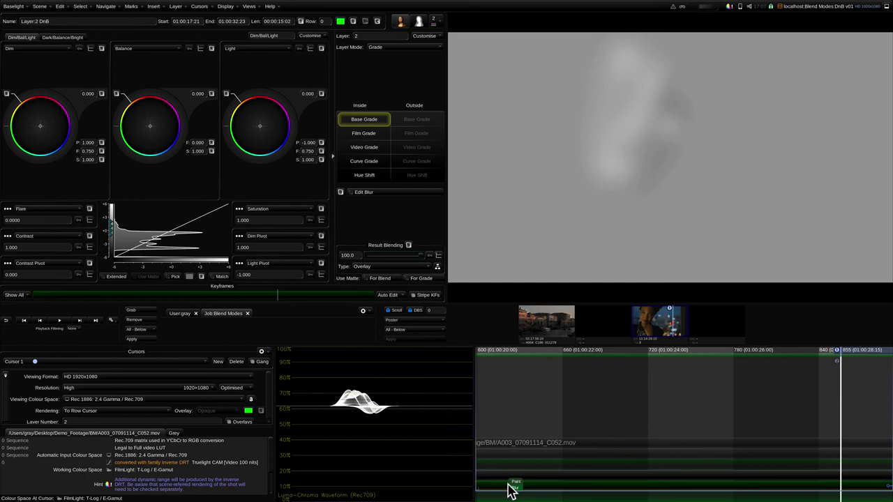
pyautogui.press('space')
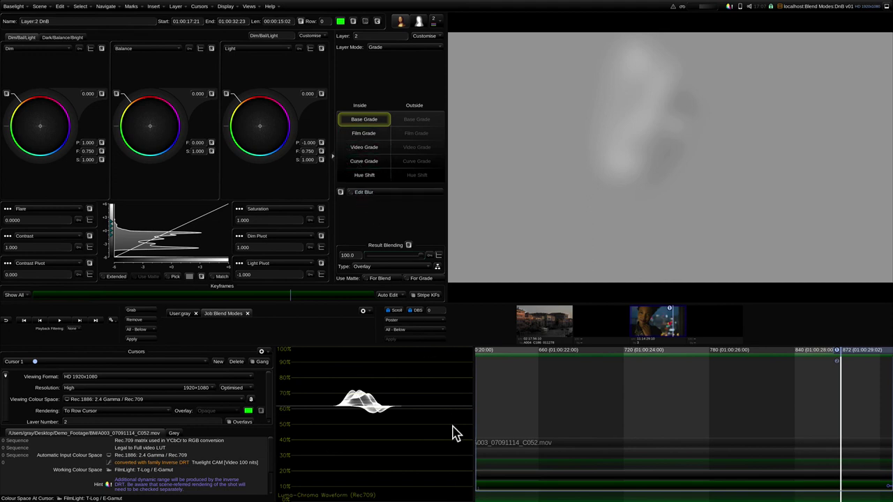
# - Zero the portrait Layer:1 Paint blur to compare in playback, then set it to 40.24
pyautogui.click(565, 488)
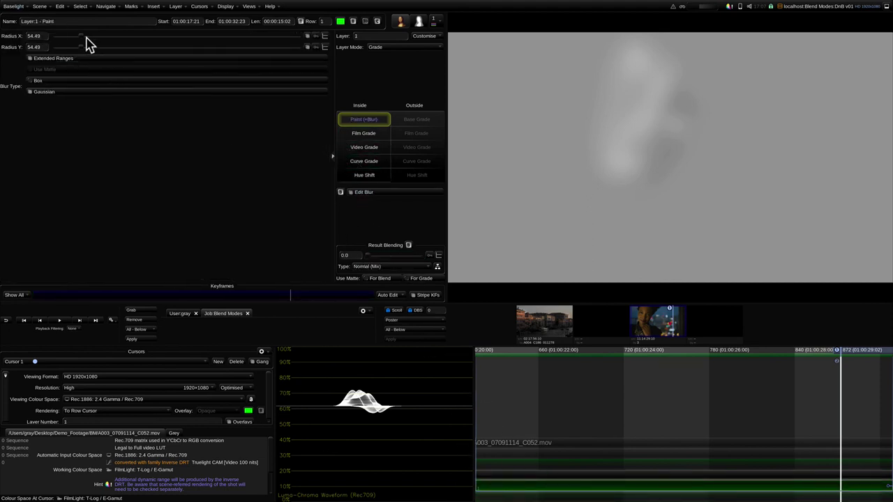
pyautogui.moveTo(81, 43); pyautogui.dragTo(27, 50)
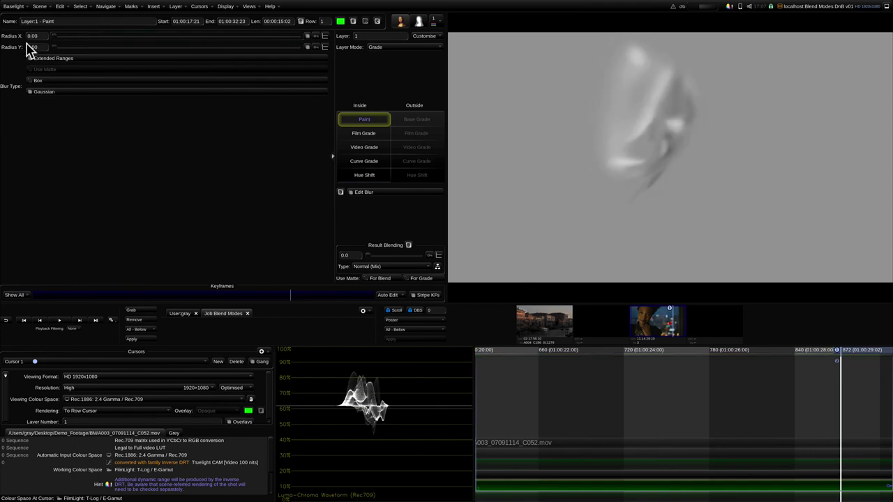
pyautogui.press('space')
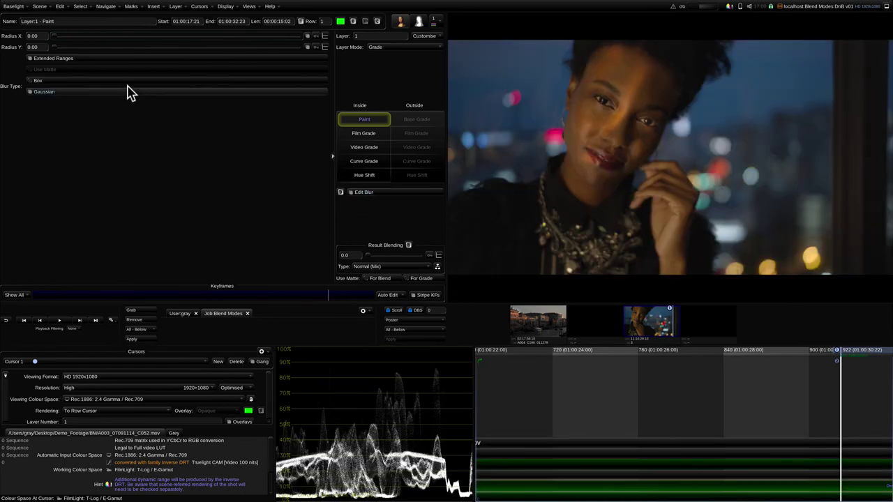
pyautogui.moveTo(54, 38); pyautogui.dragTo(74, 40)
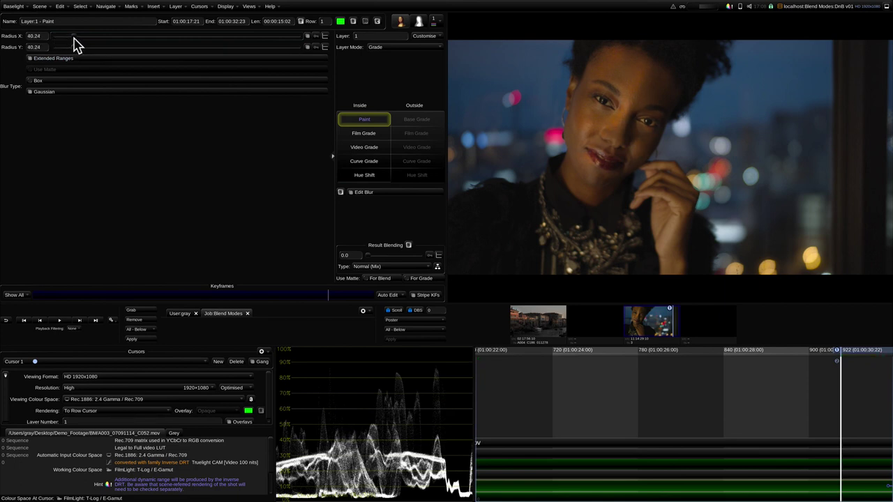
pyautogui.click(354, 23)
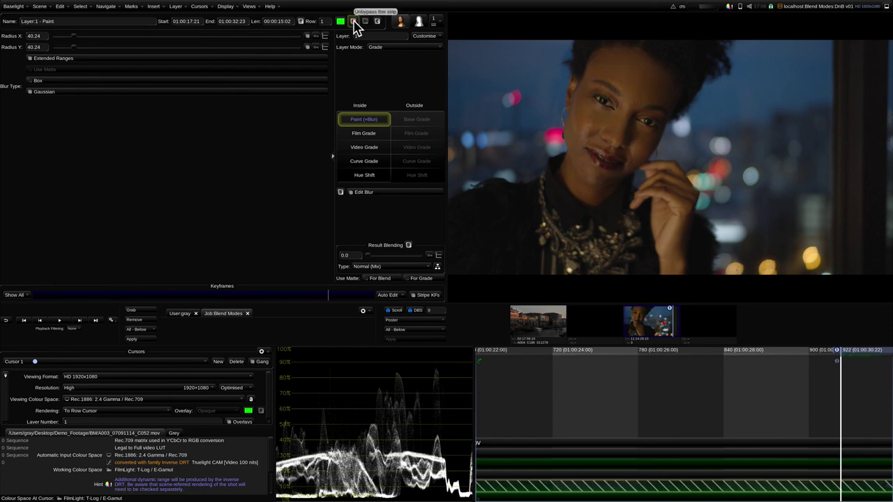
pyautogui.click(354, 23)
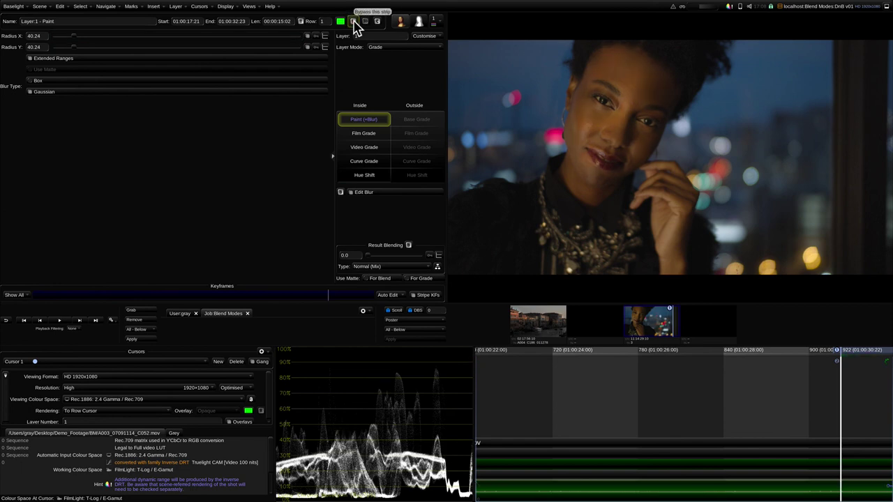